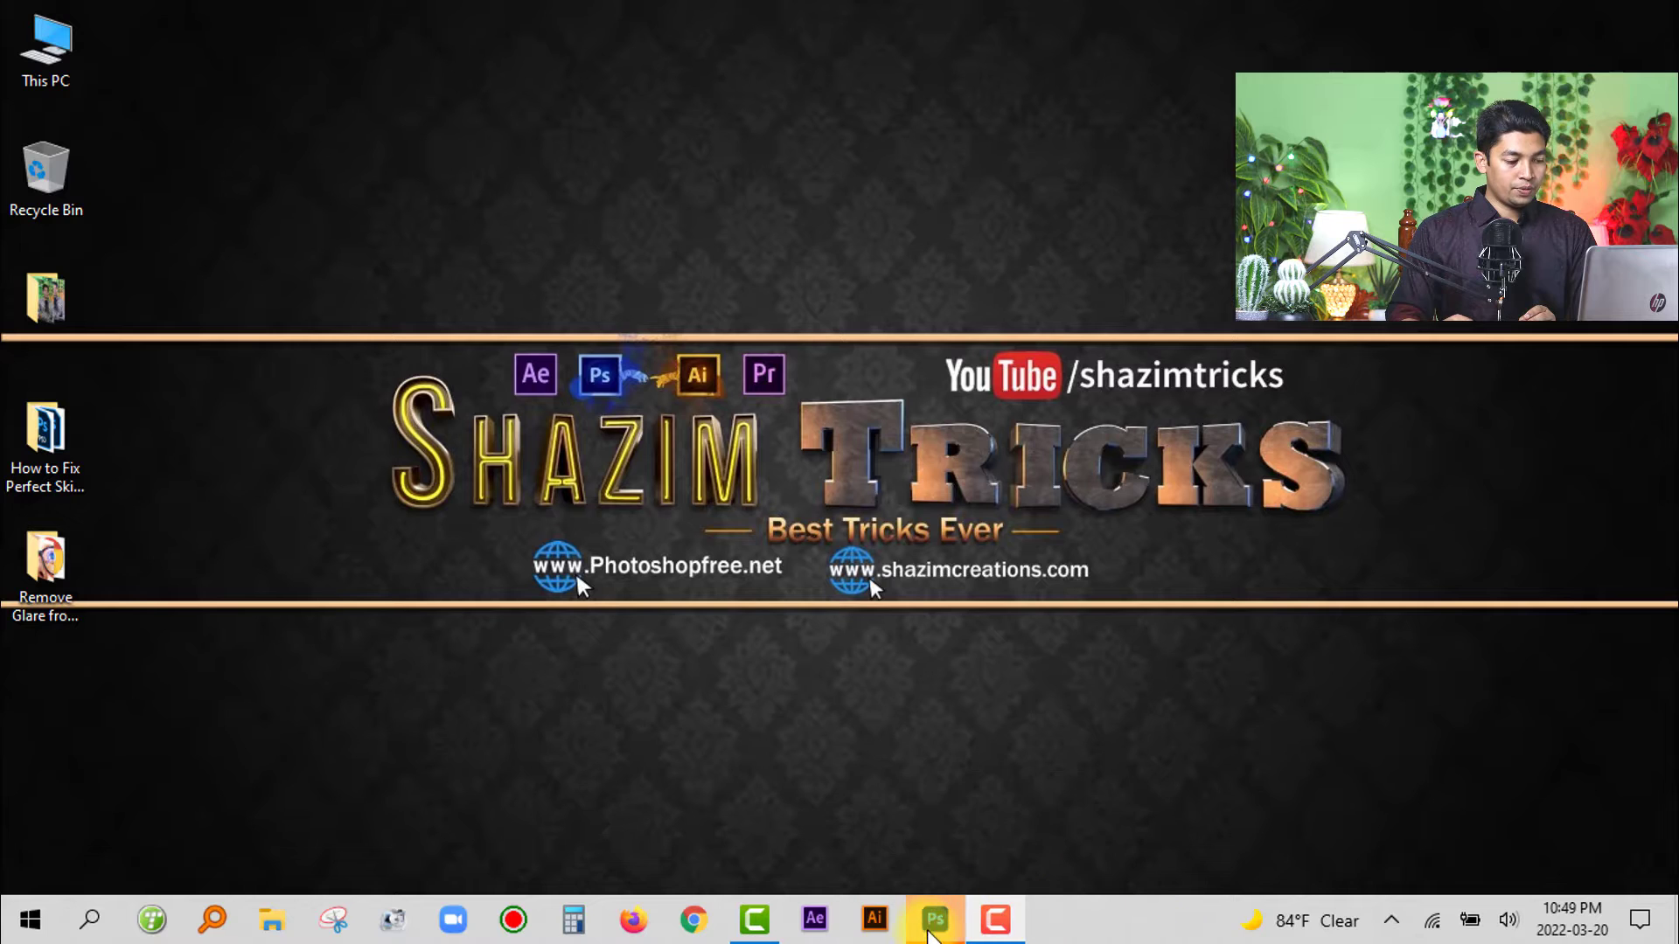
Switch to Photoshop and open the blue-light-blocker-lense image from the Remove Glare folder on the desktop
click(928, 934)
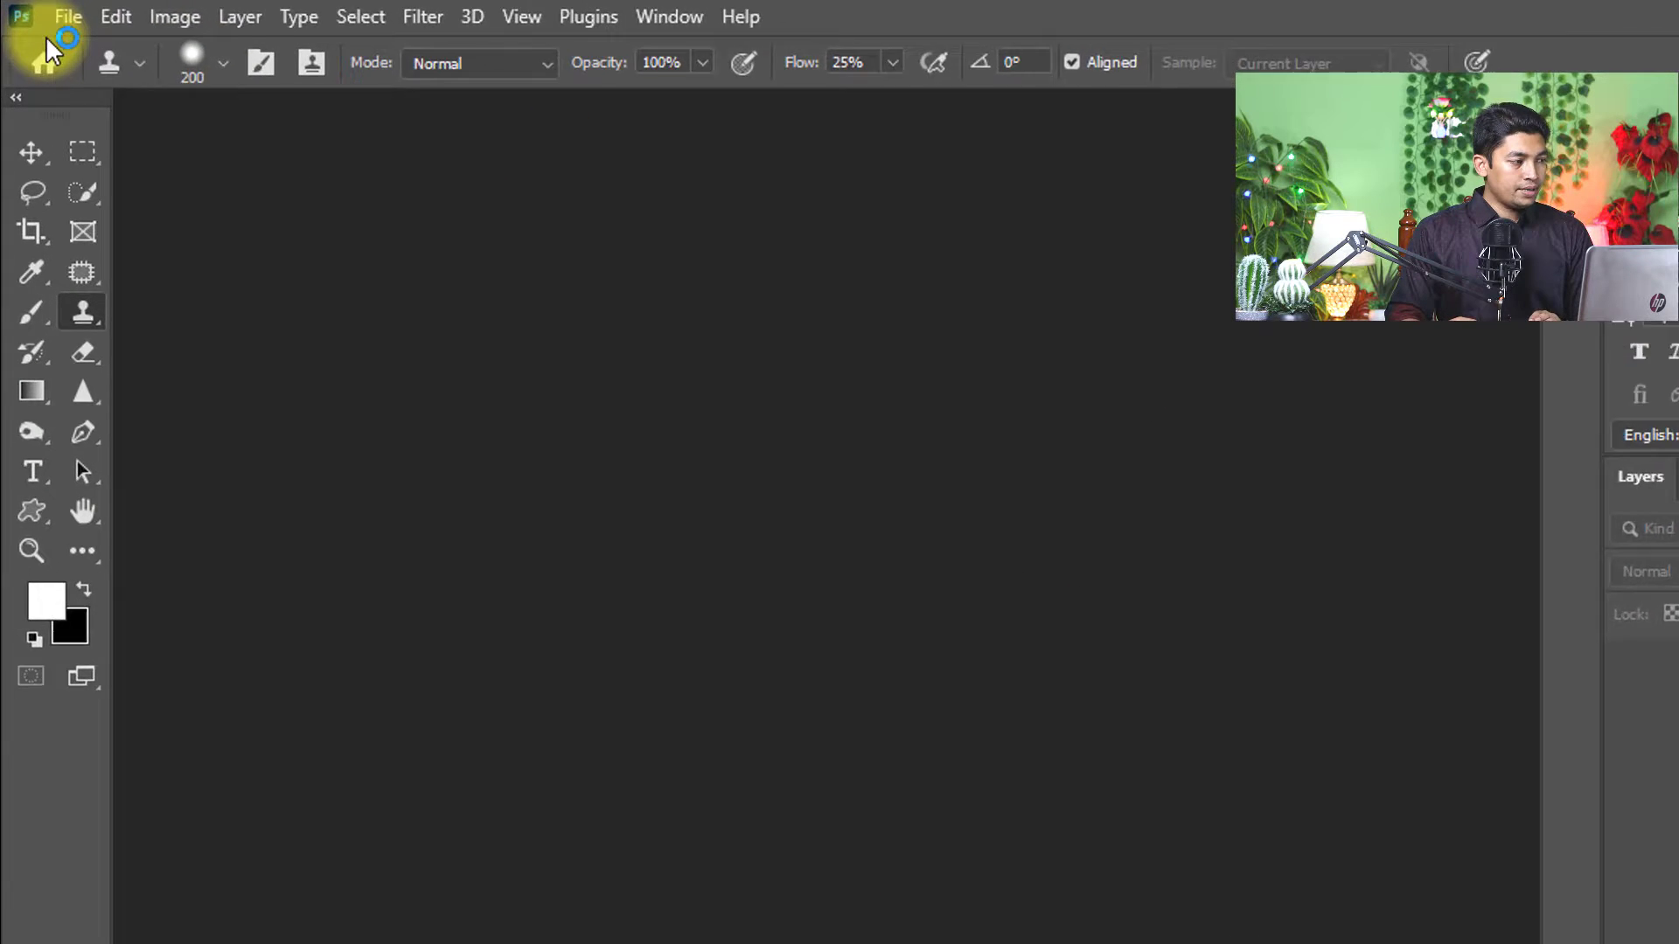
click(70, 22)
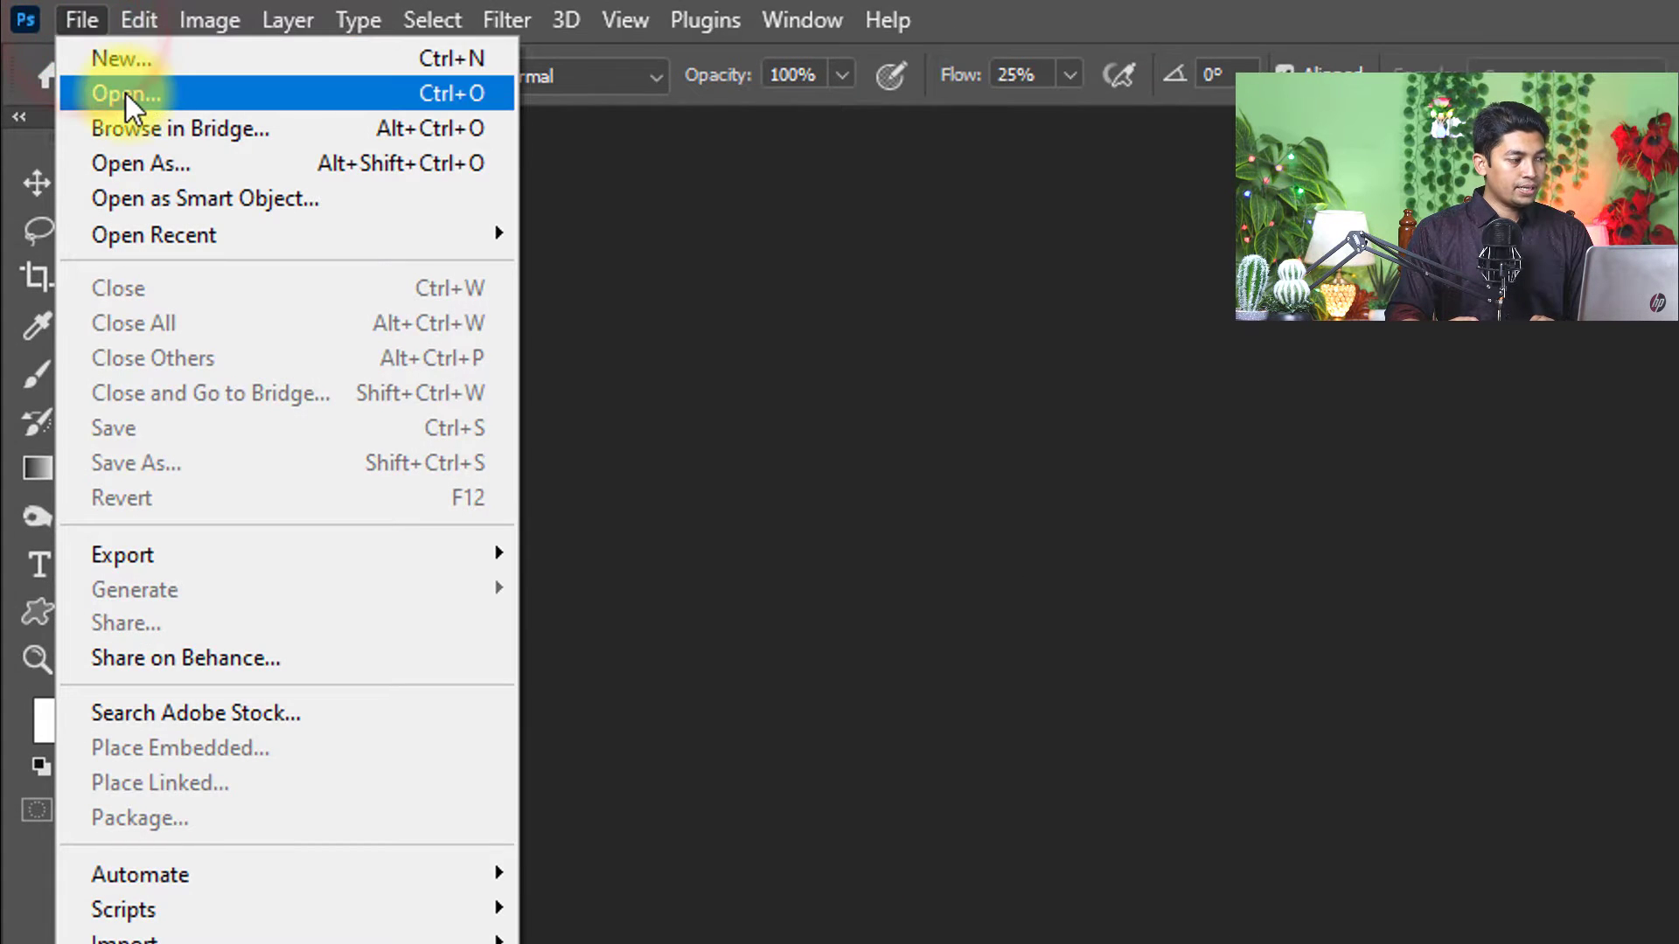
click(124, 93)
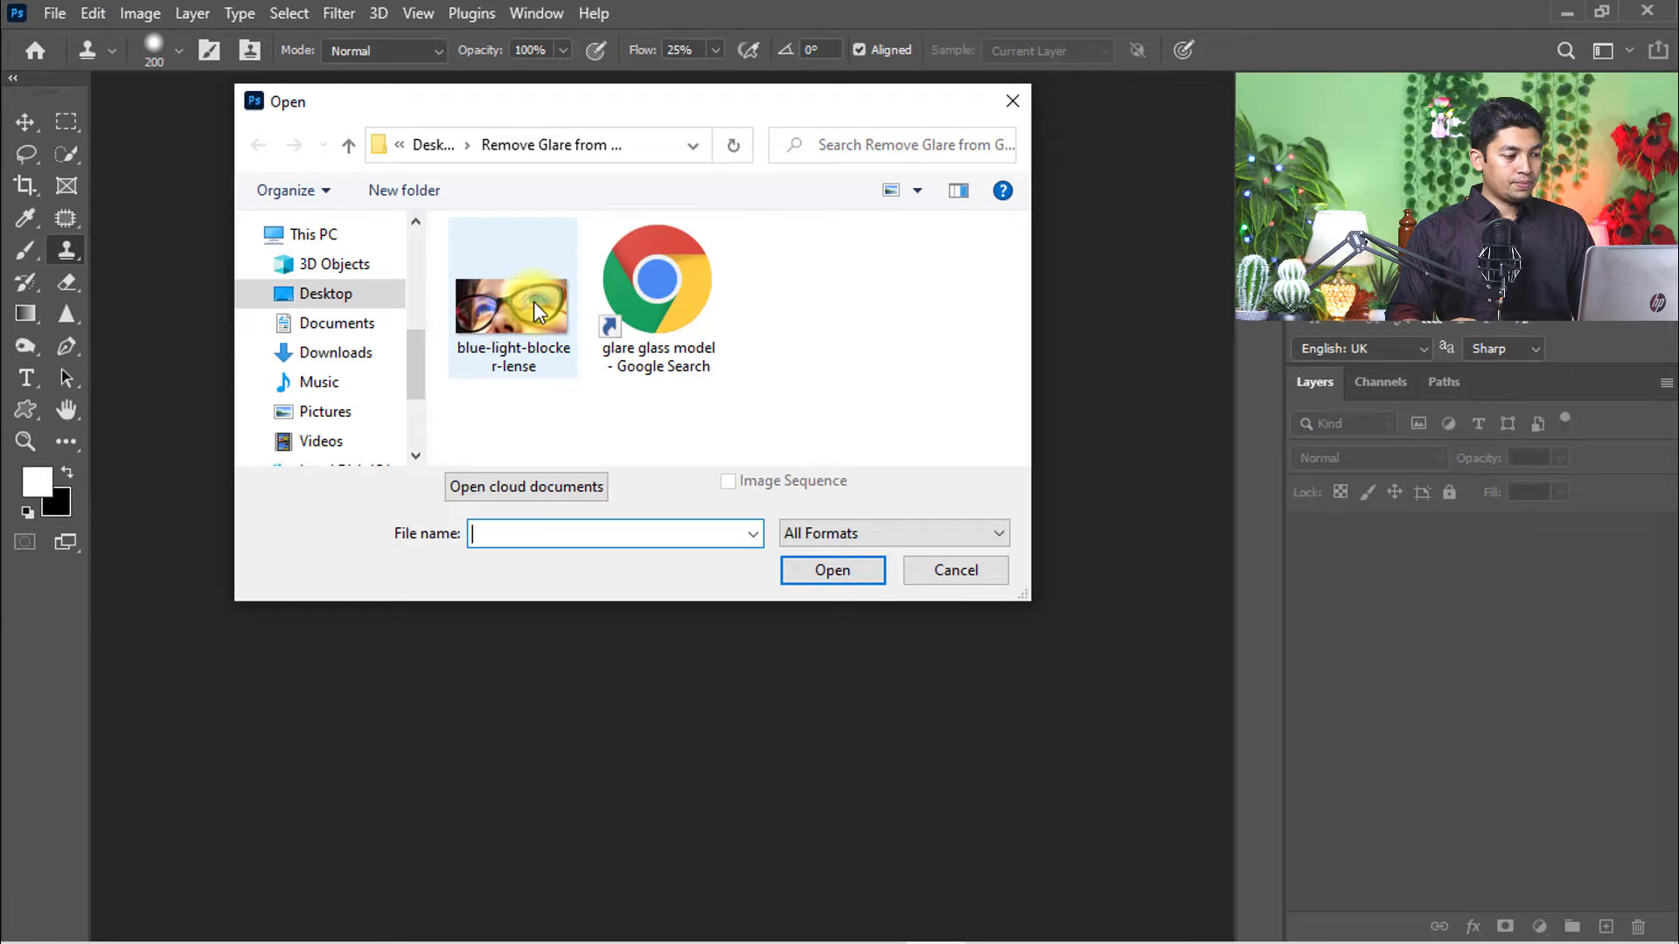
click(514, 302)
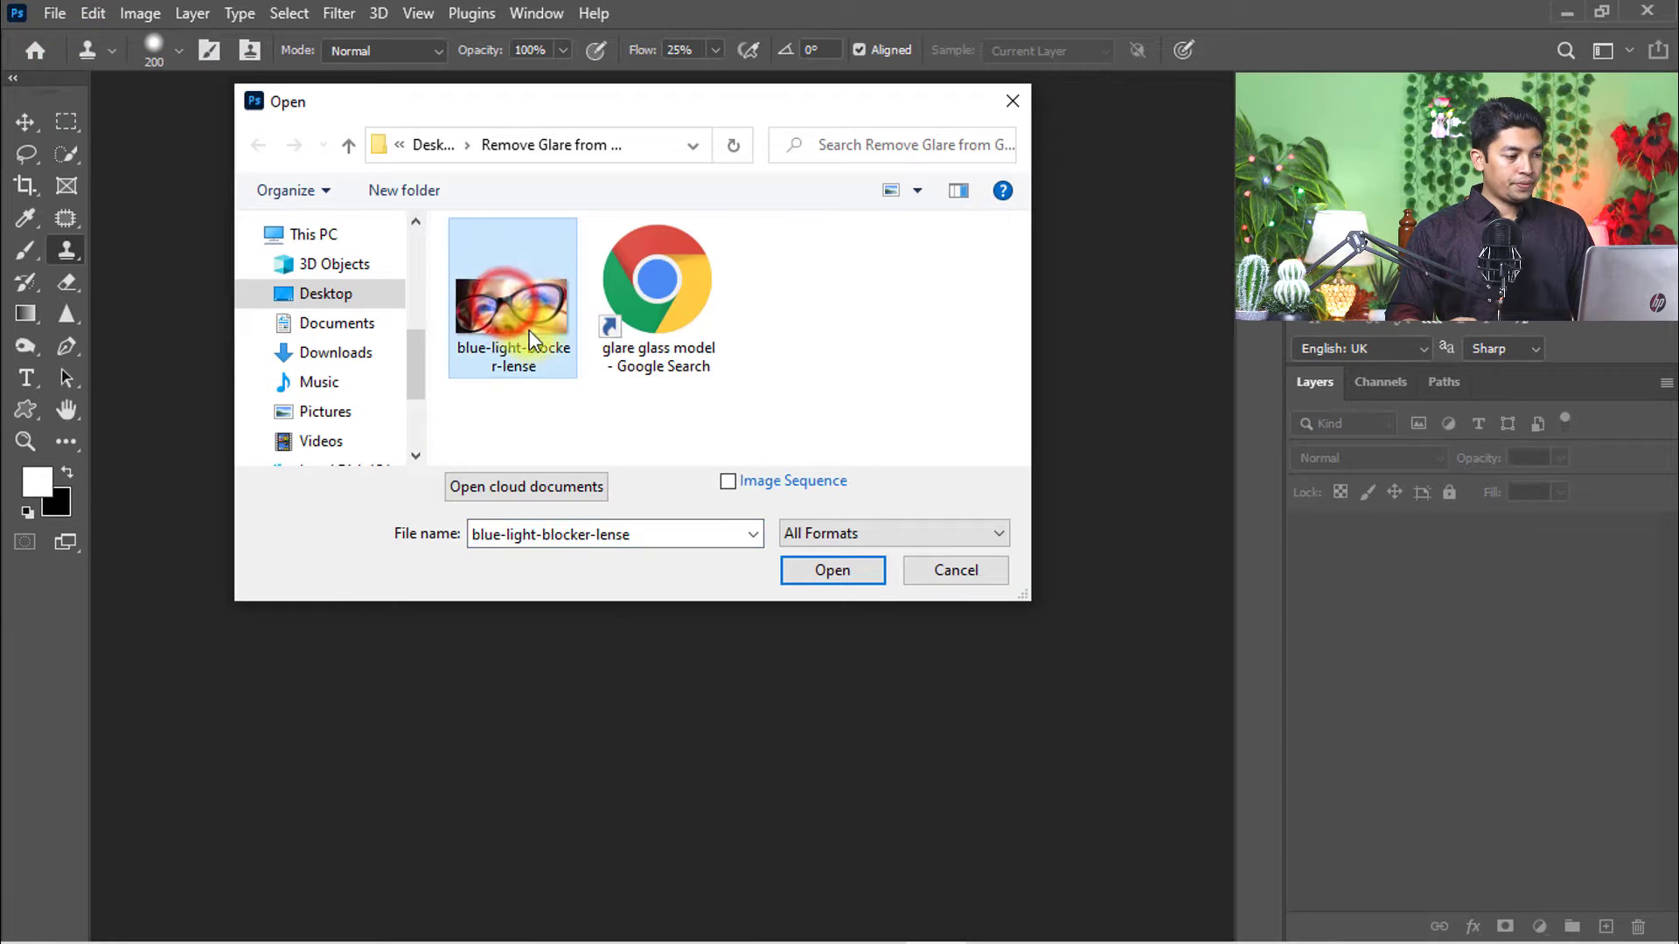
click(834, 572)
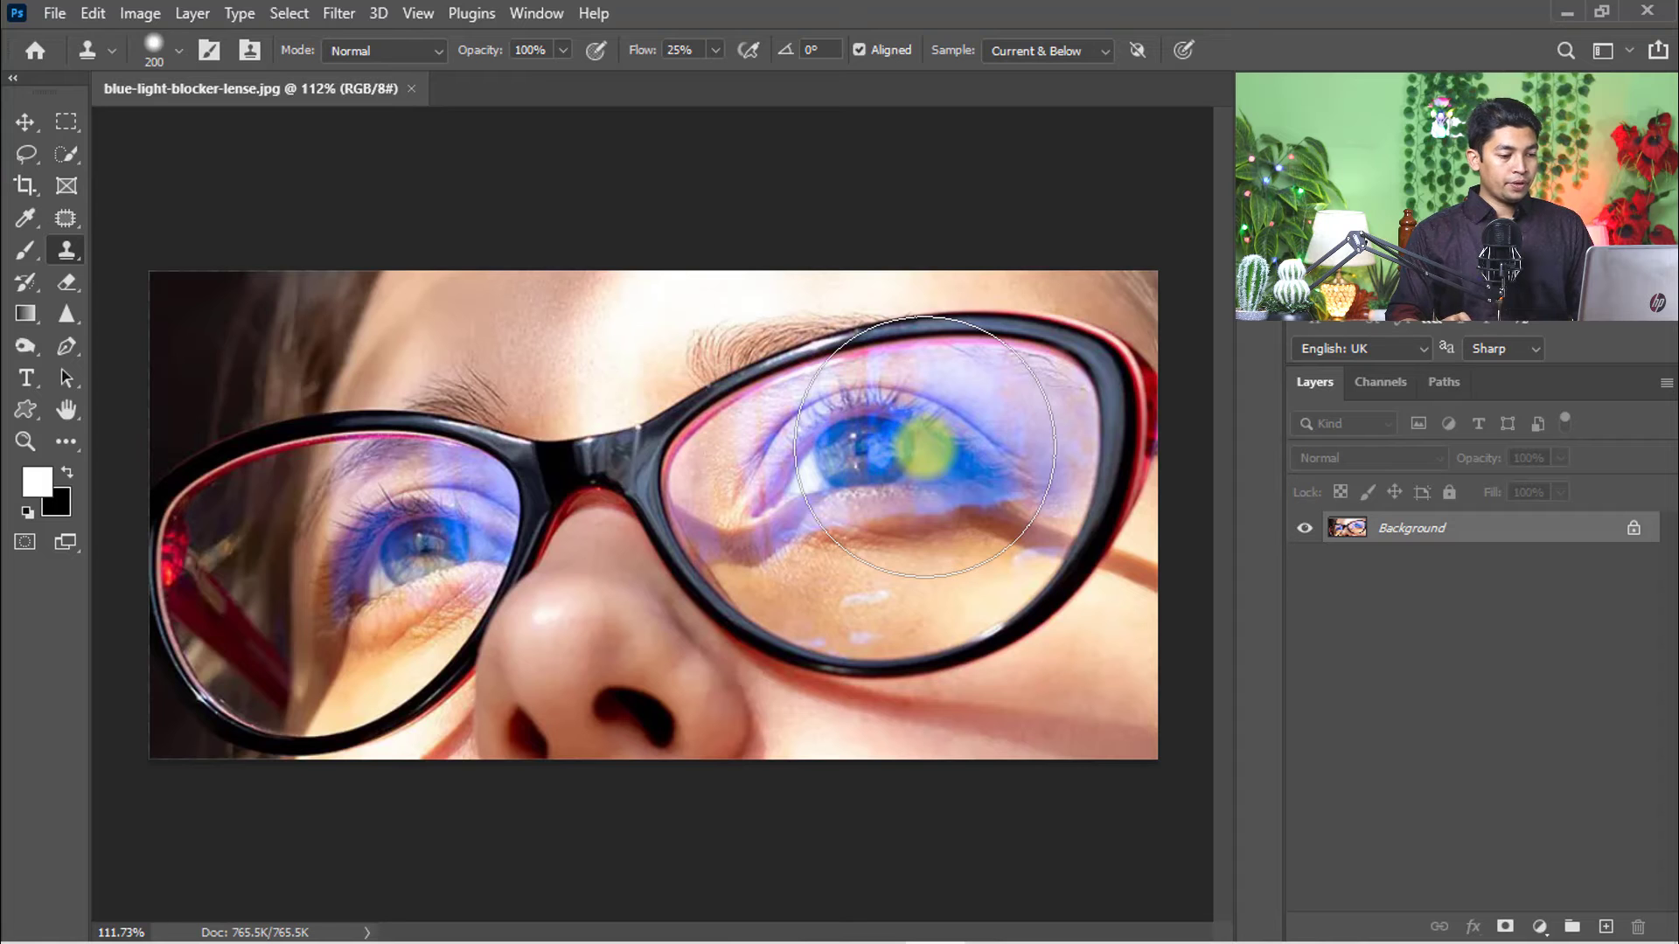
Add a Curves adjustment layer with the RGB curve pulled down to darken the photo, and invert its layer mask to black
scroll(925, 447, up, 1)
click(1541, 927)
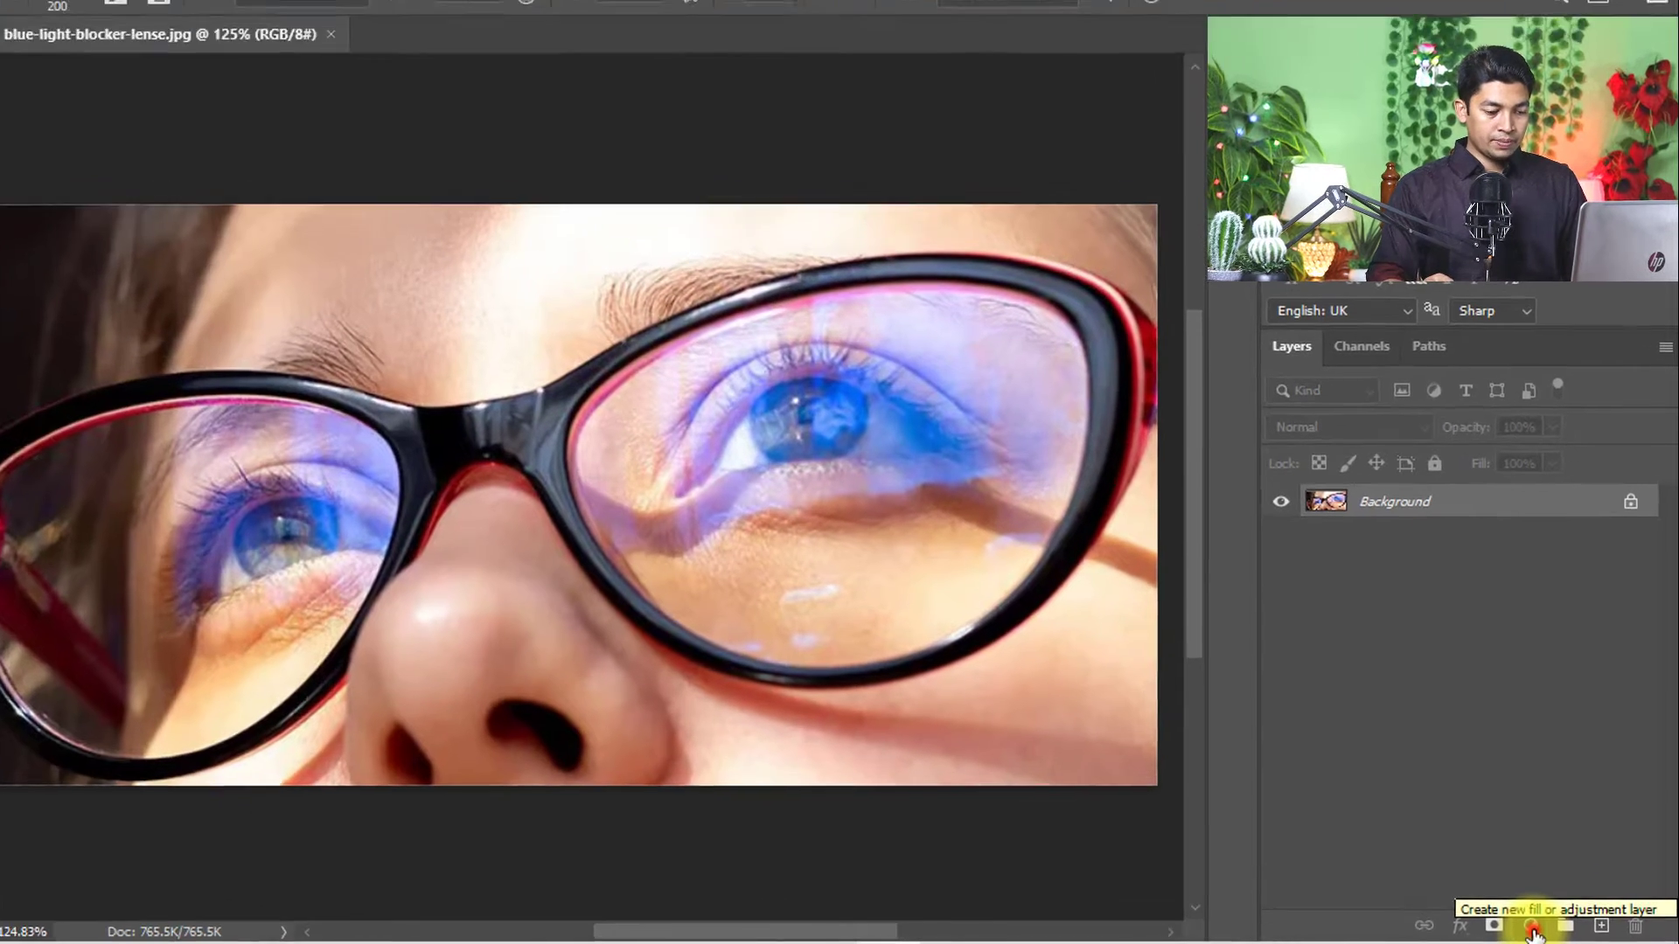
click(1540, 928)
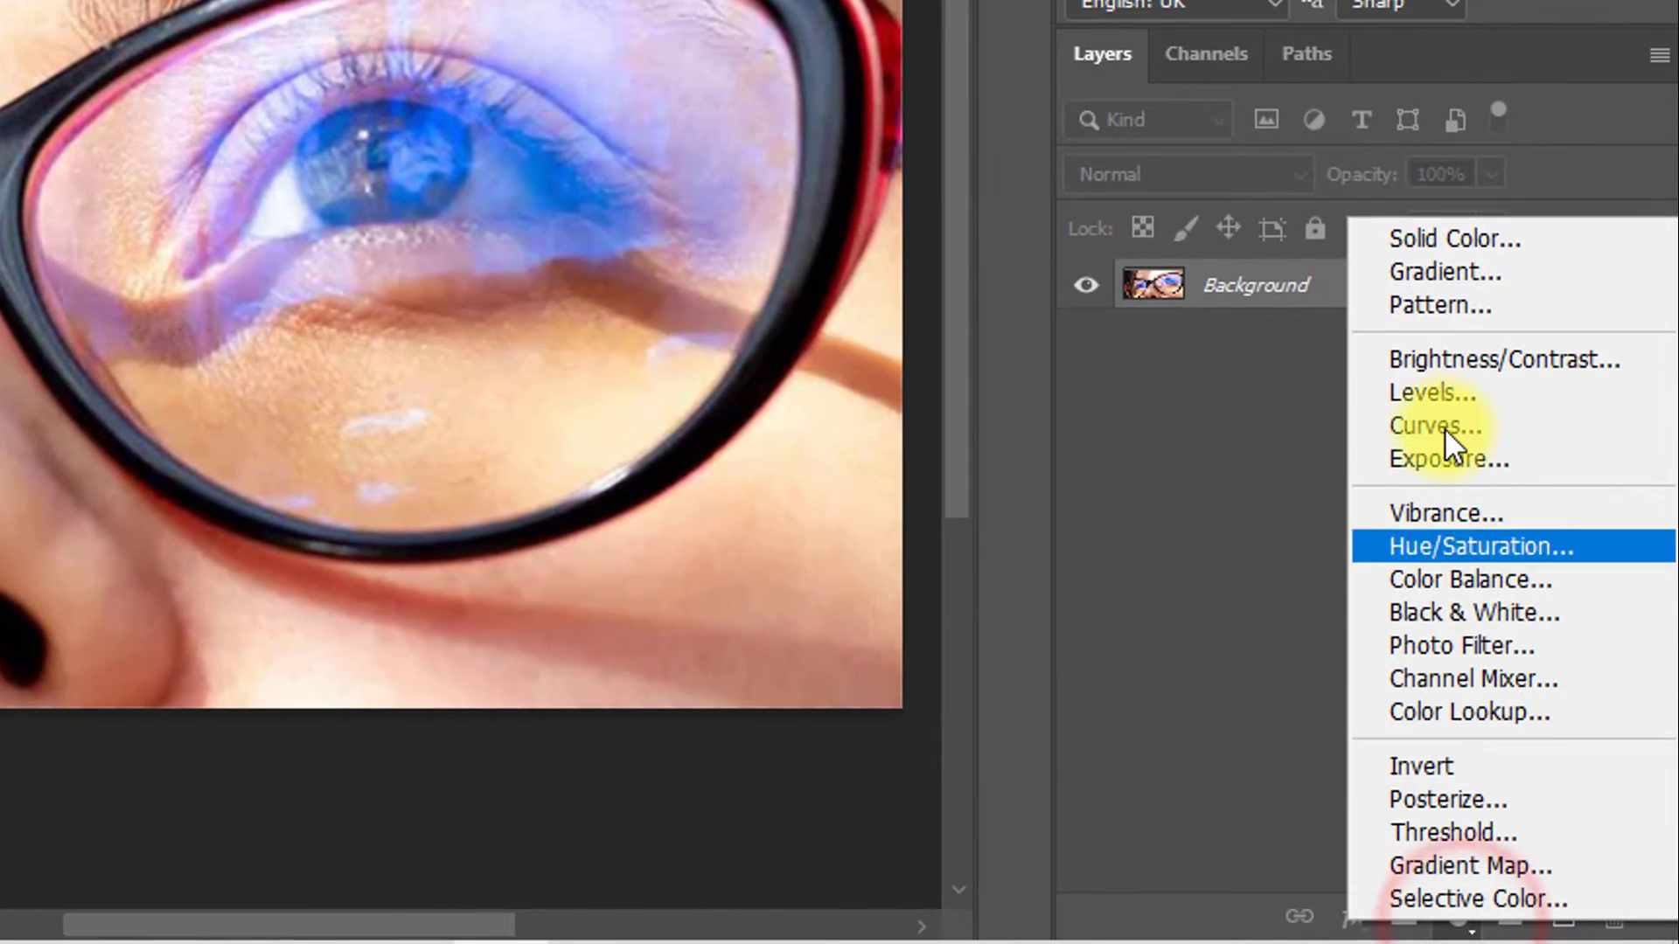
click(1444, 427)
drag(1190, 503, 1208, 533)
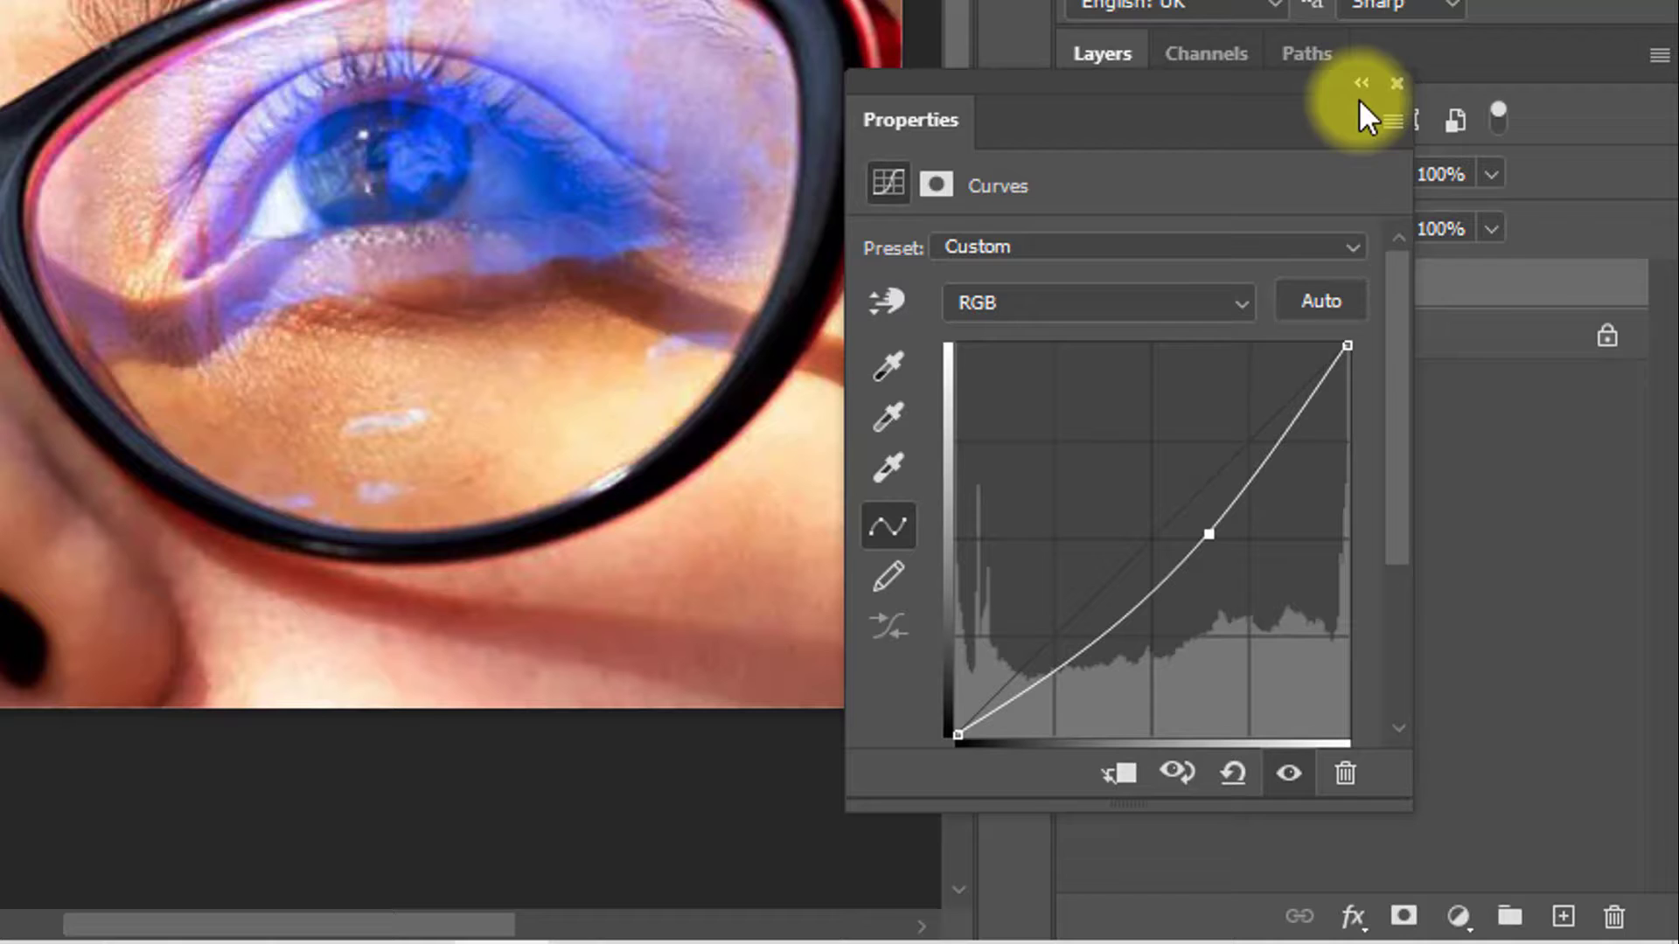
click(1396, 86)
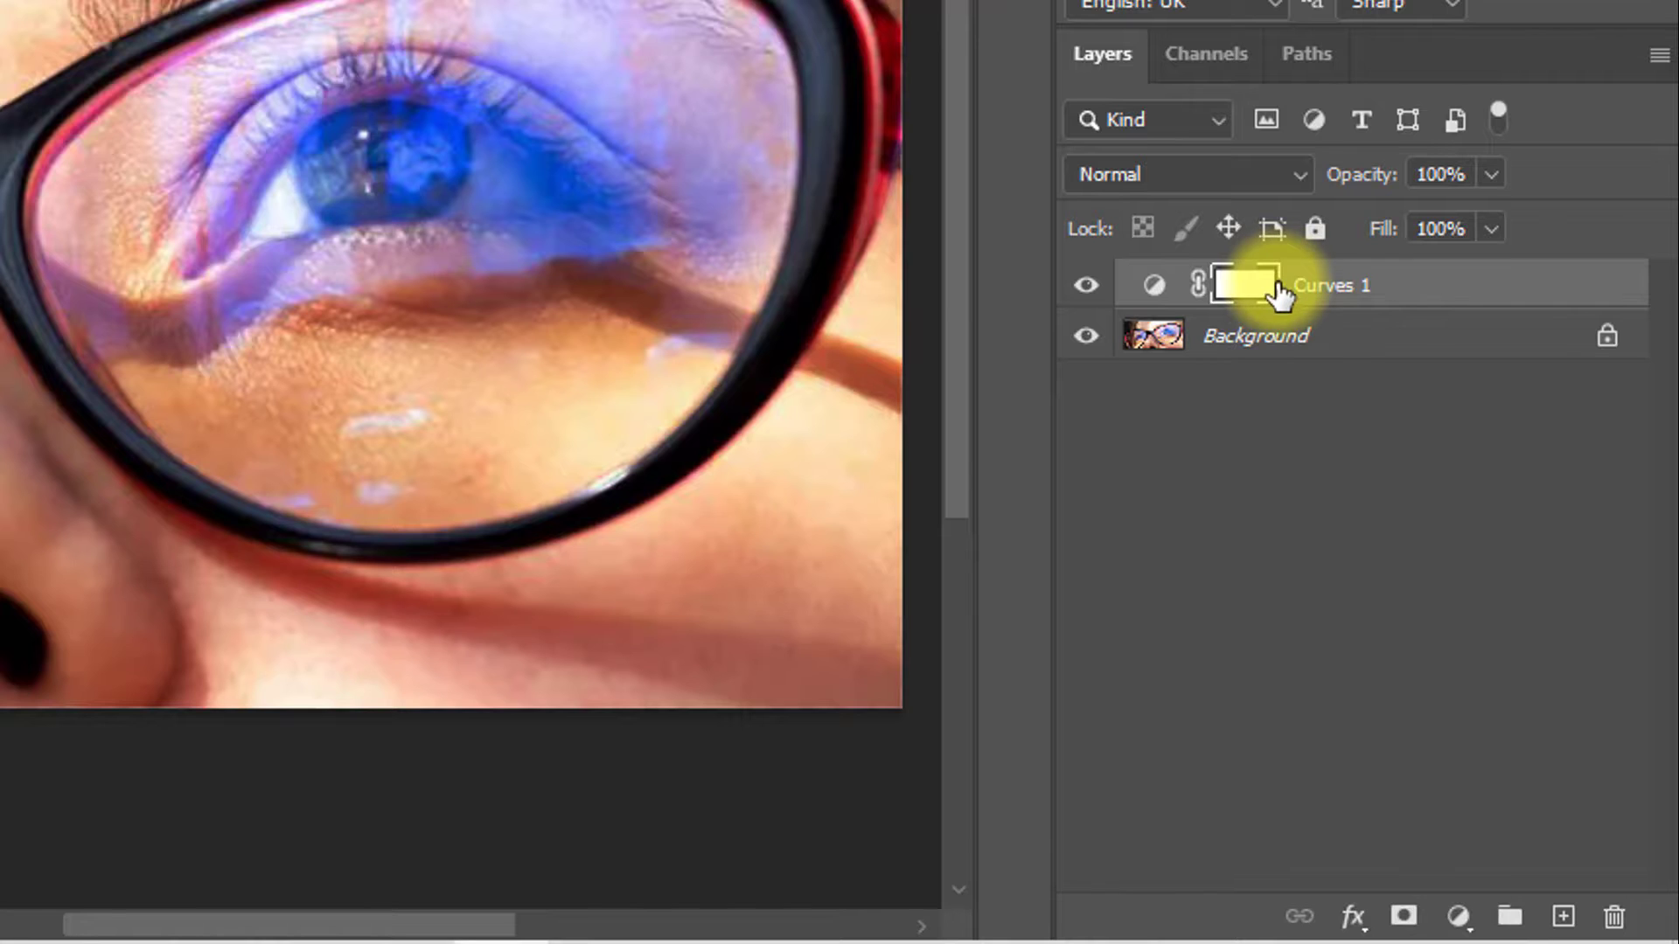
key(ctrl+i)
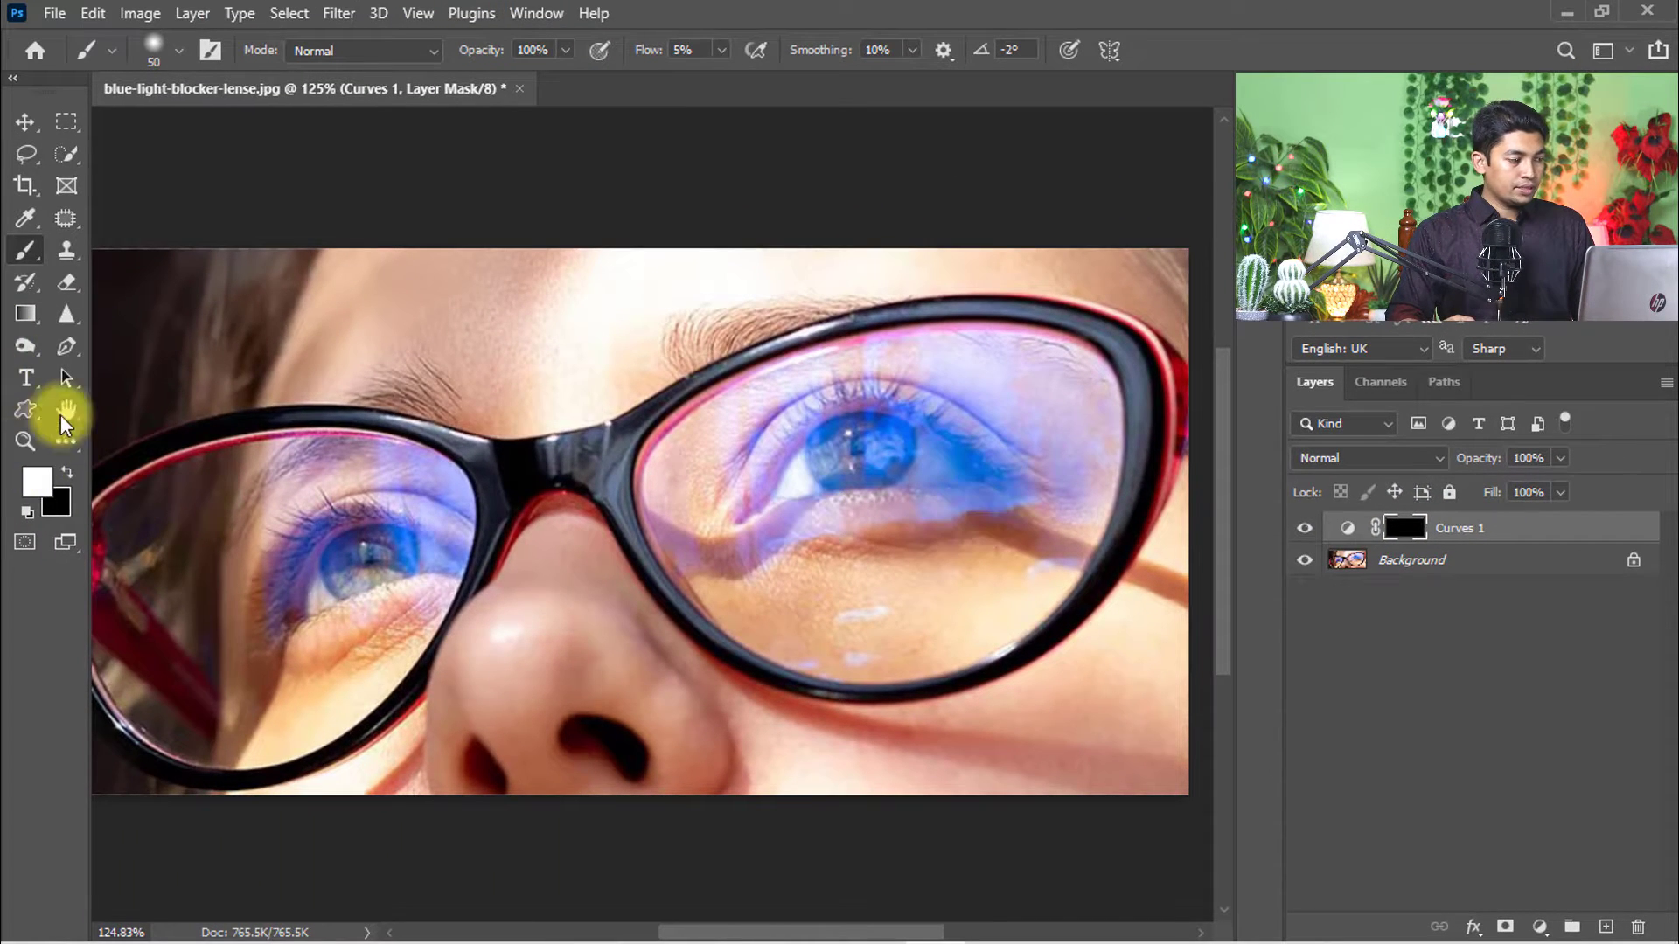
Paint white on the Curves mask over the glare in both lenses, using a soft brush at 5% flow, enlarged from 50 to 80
right_click(26, 250)
click(101, 247)
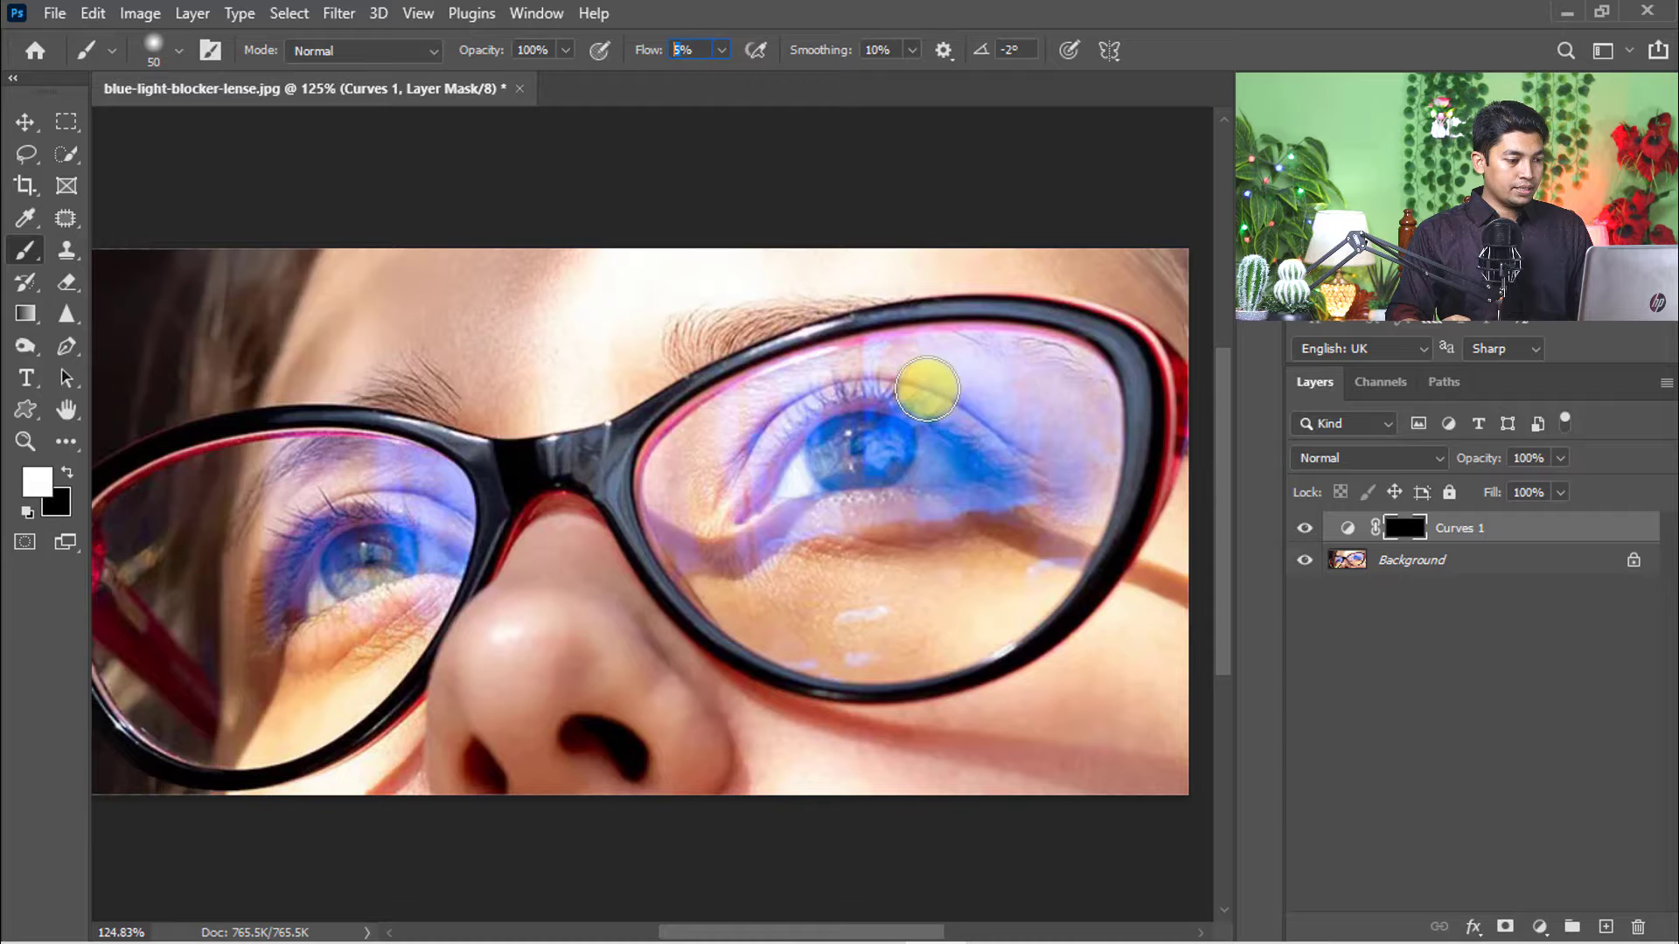
mouse_move(739, 439)
mouse_down()
mouse_move(944, 363)
mouse_move(1049, 423)
mouse_up()
drag(978, 411, 1010, 458)
mouse_move(1041, 477)
mouse_down()
mouse_move(1053, 495)
mouse_move(1014, 499)
mouse_up()
drag(985, 494, 966, 497)
mouse_move(1008, 475)
mouse_down()
mouse_move(957, 496)
mouse_move(926, 481)
mouse_up()
key(bracketright)
key(bracketright)
key(bracketright)
drag(761, 442, 701, 533)
drag(699, 549, 703, 562)
drag(734, 565, 736, 567)
click(990, 438)
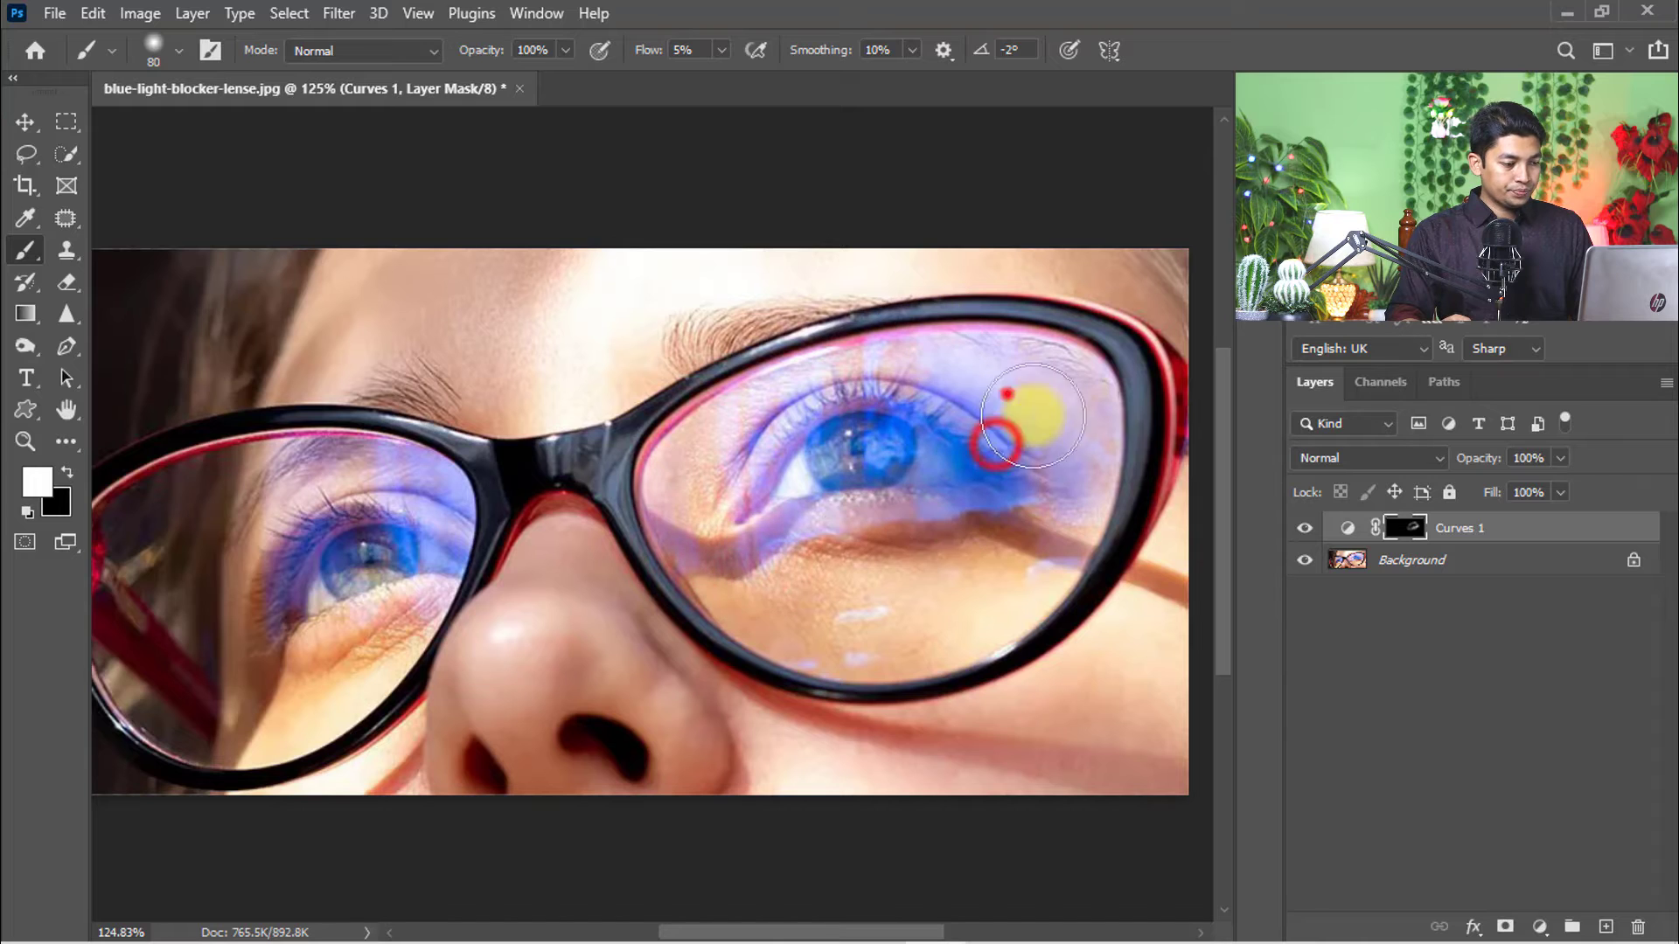
click(1007, 402)
click(1053, 446)
click(1040, 439)
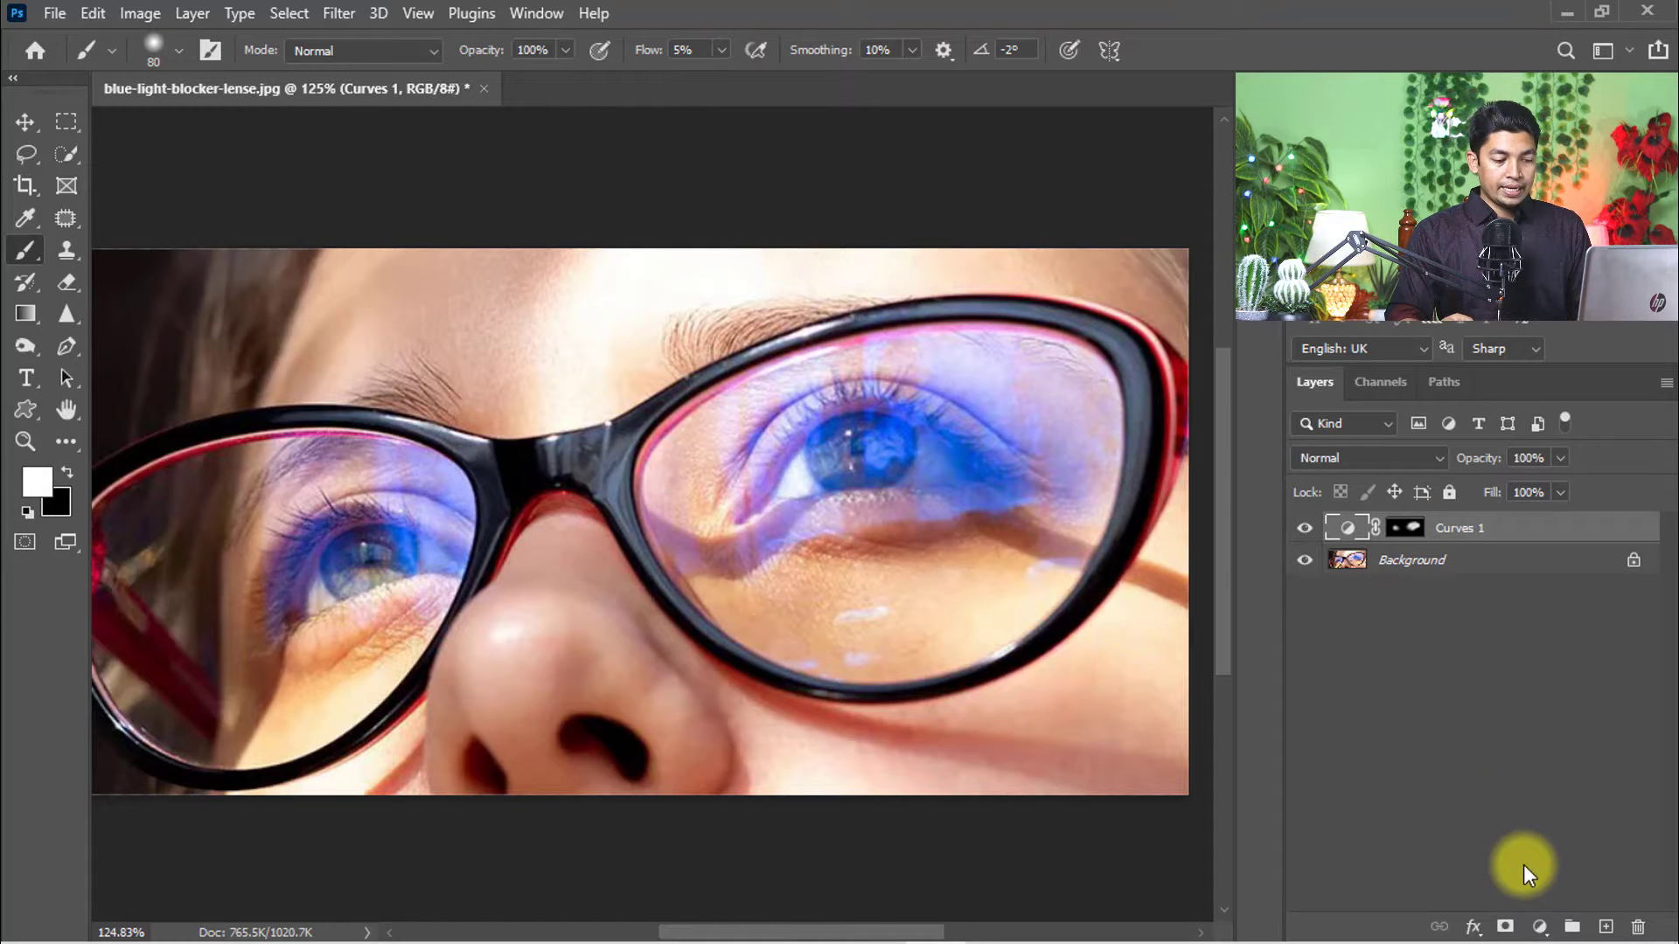
Create a new layer above Curves 1, name it "color" and set its blend mode to Color
click(1604, 927)
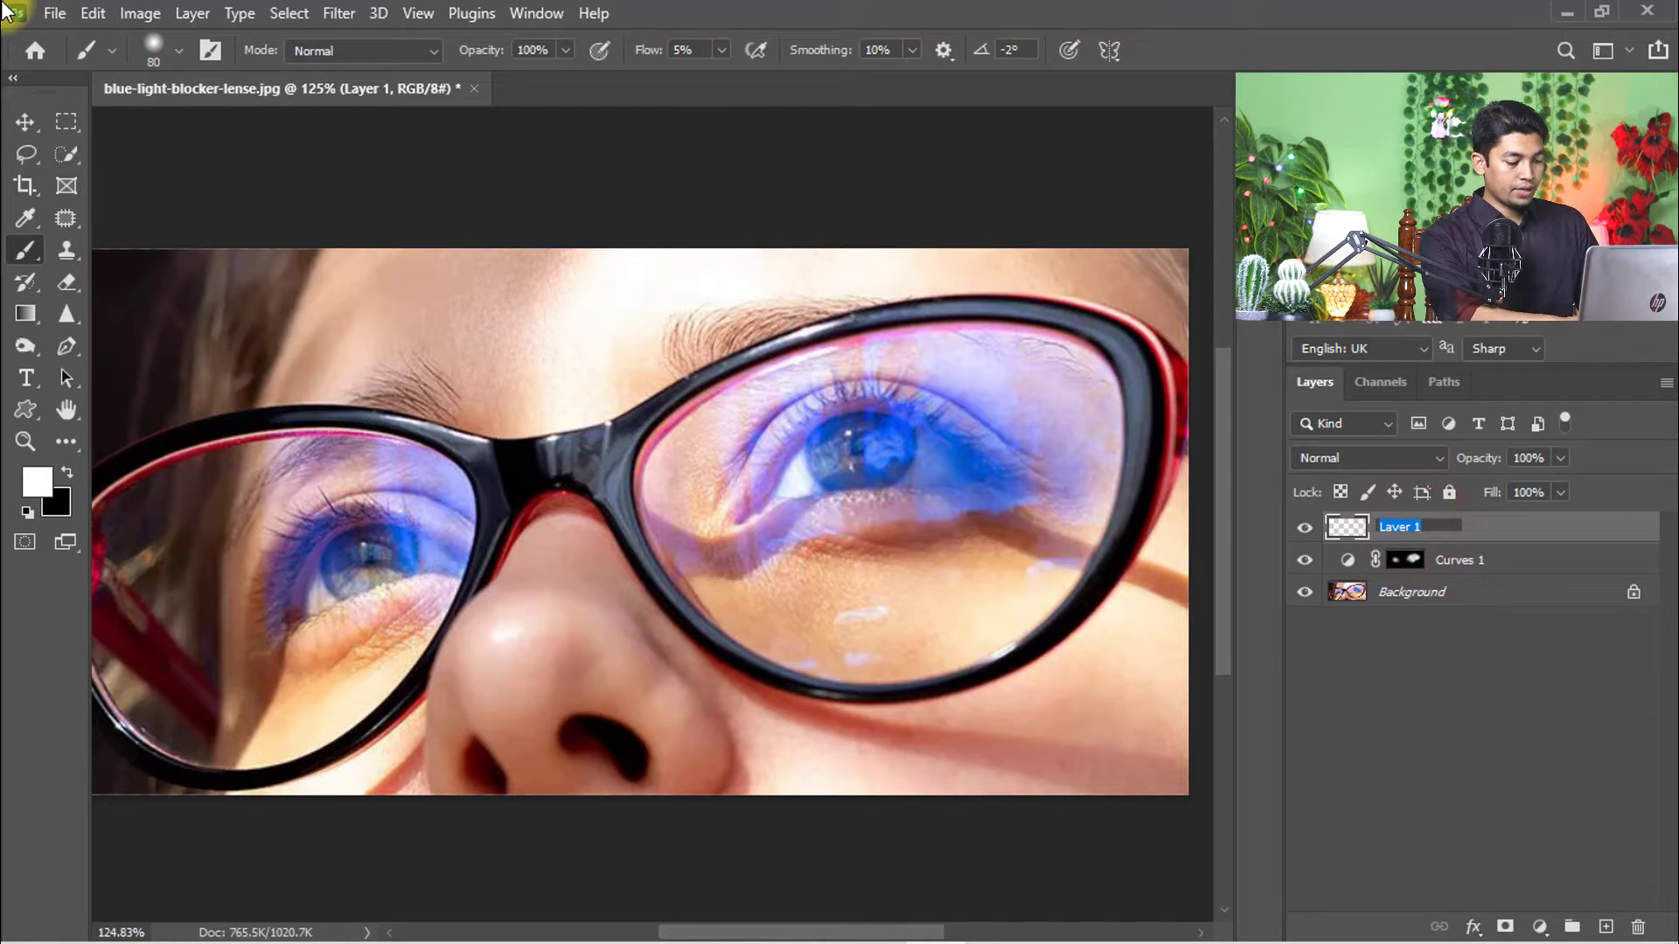
key(Return)
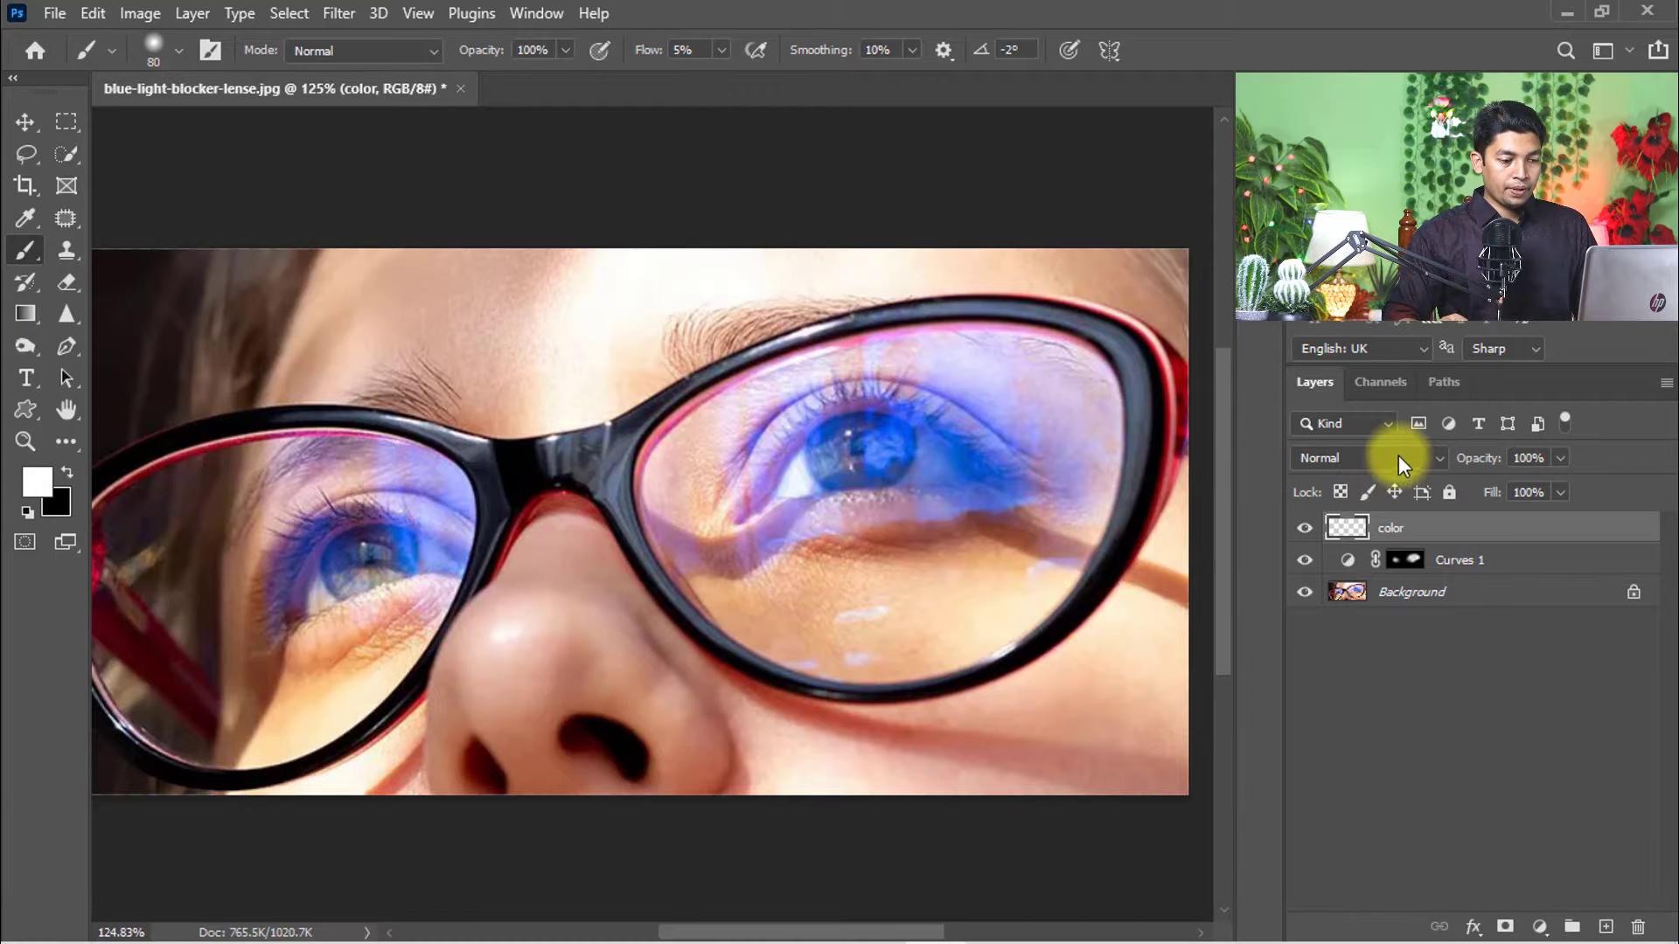
click(1341, 455)
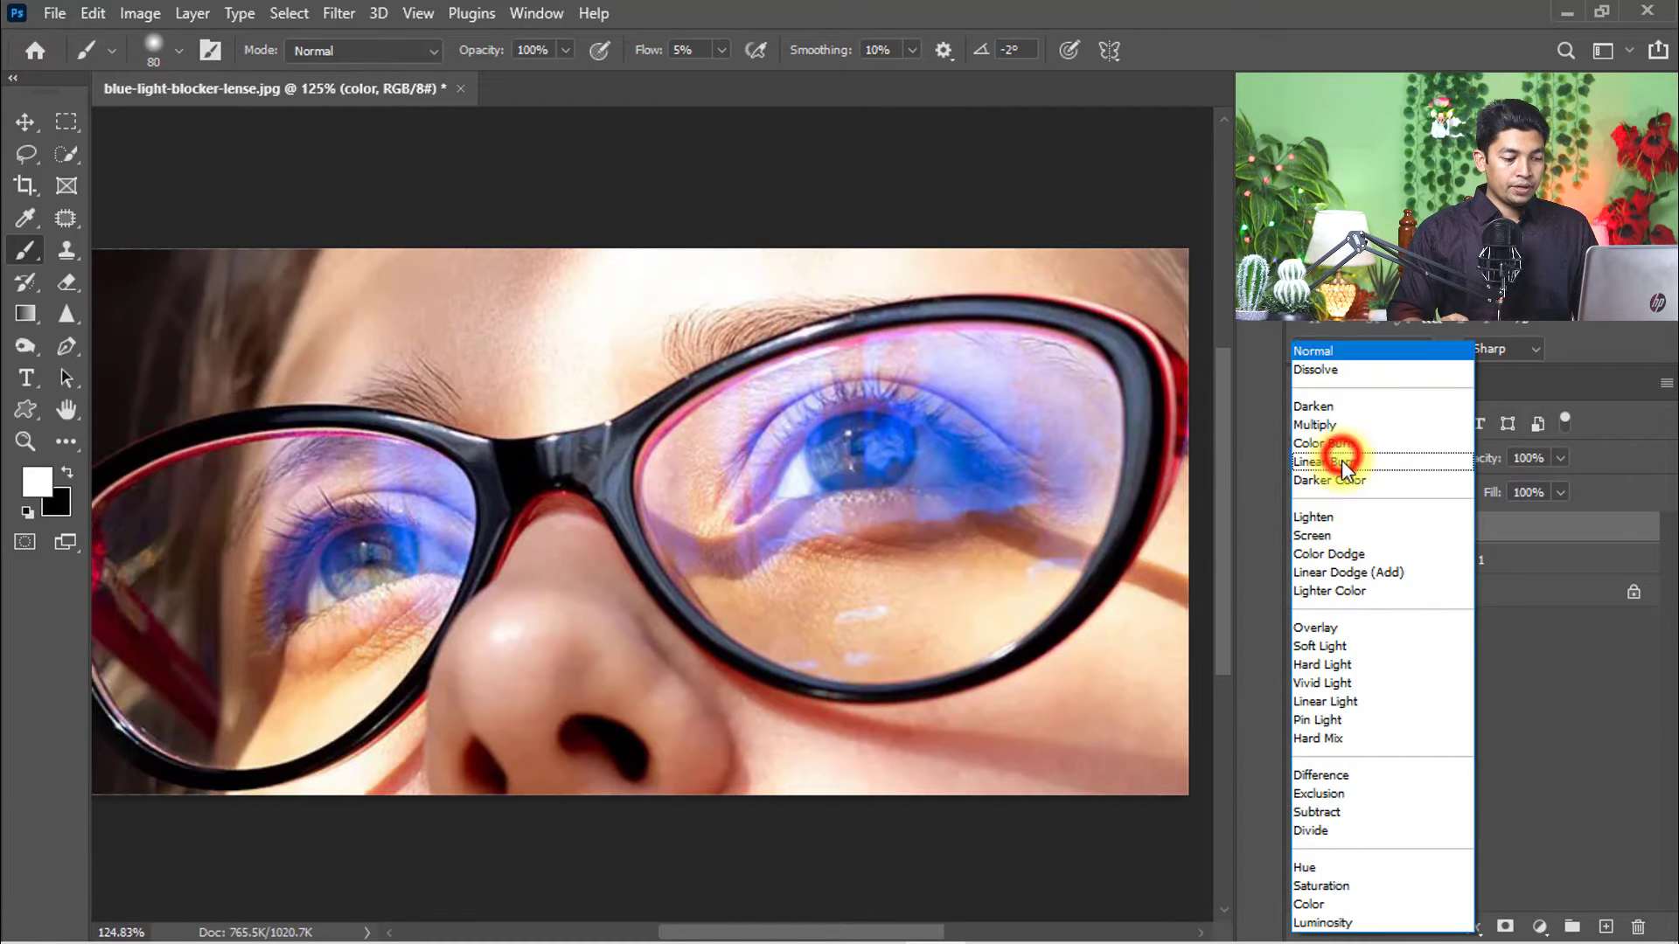
click(1339, 904)
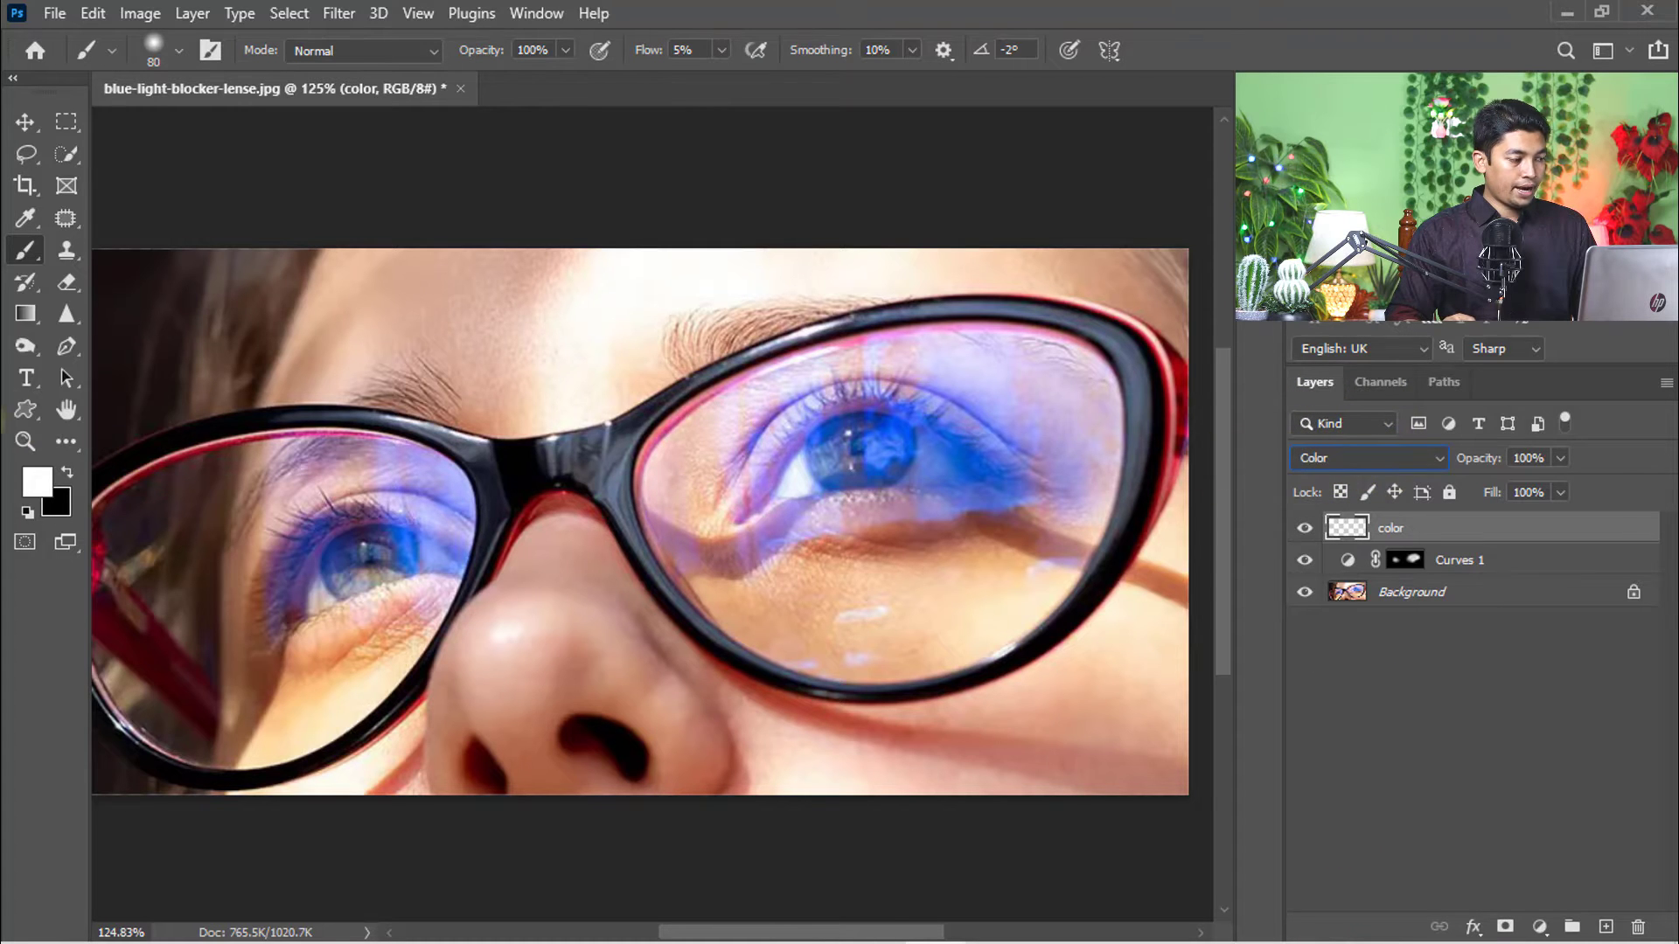
Sample the skin tone below the eye and paint it over the blue glare on the color layer with the brush at 20% flow
right_click(24, 247)
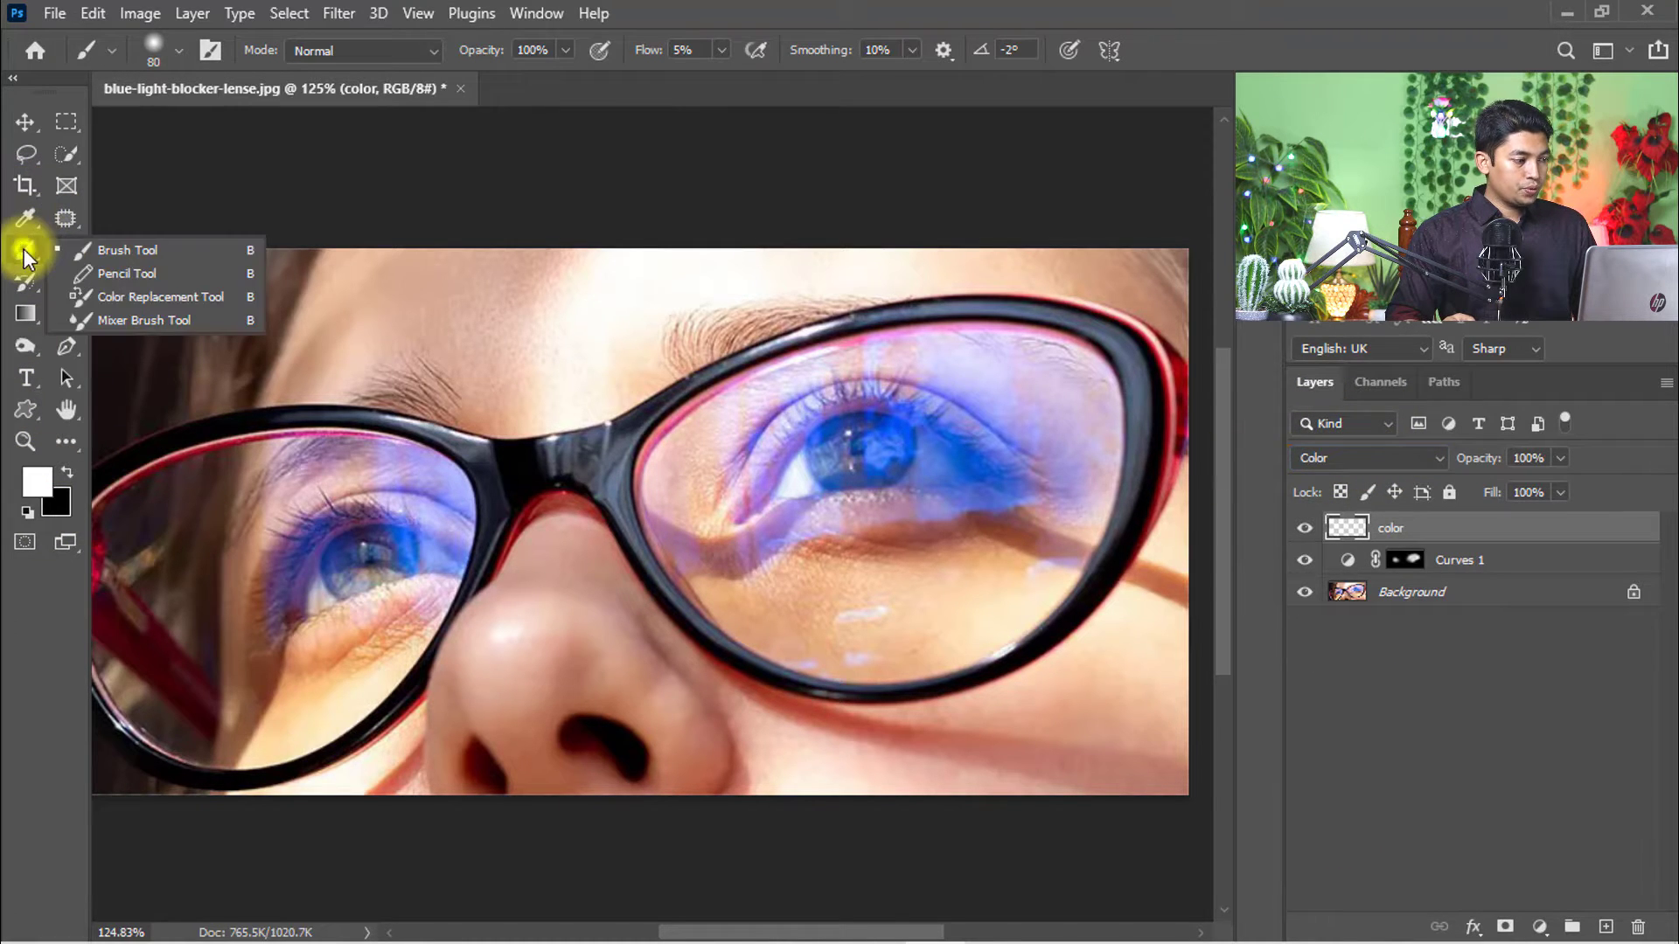
click(133, 250)
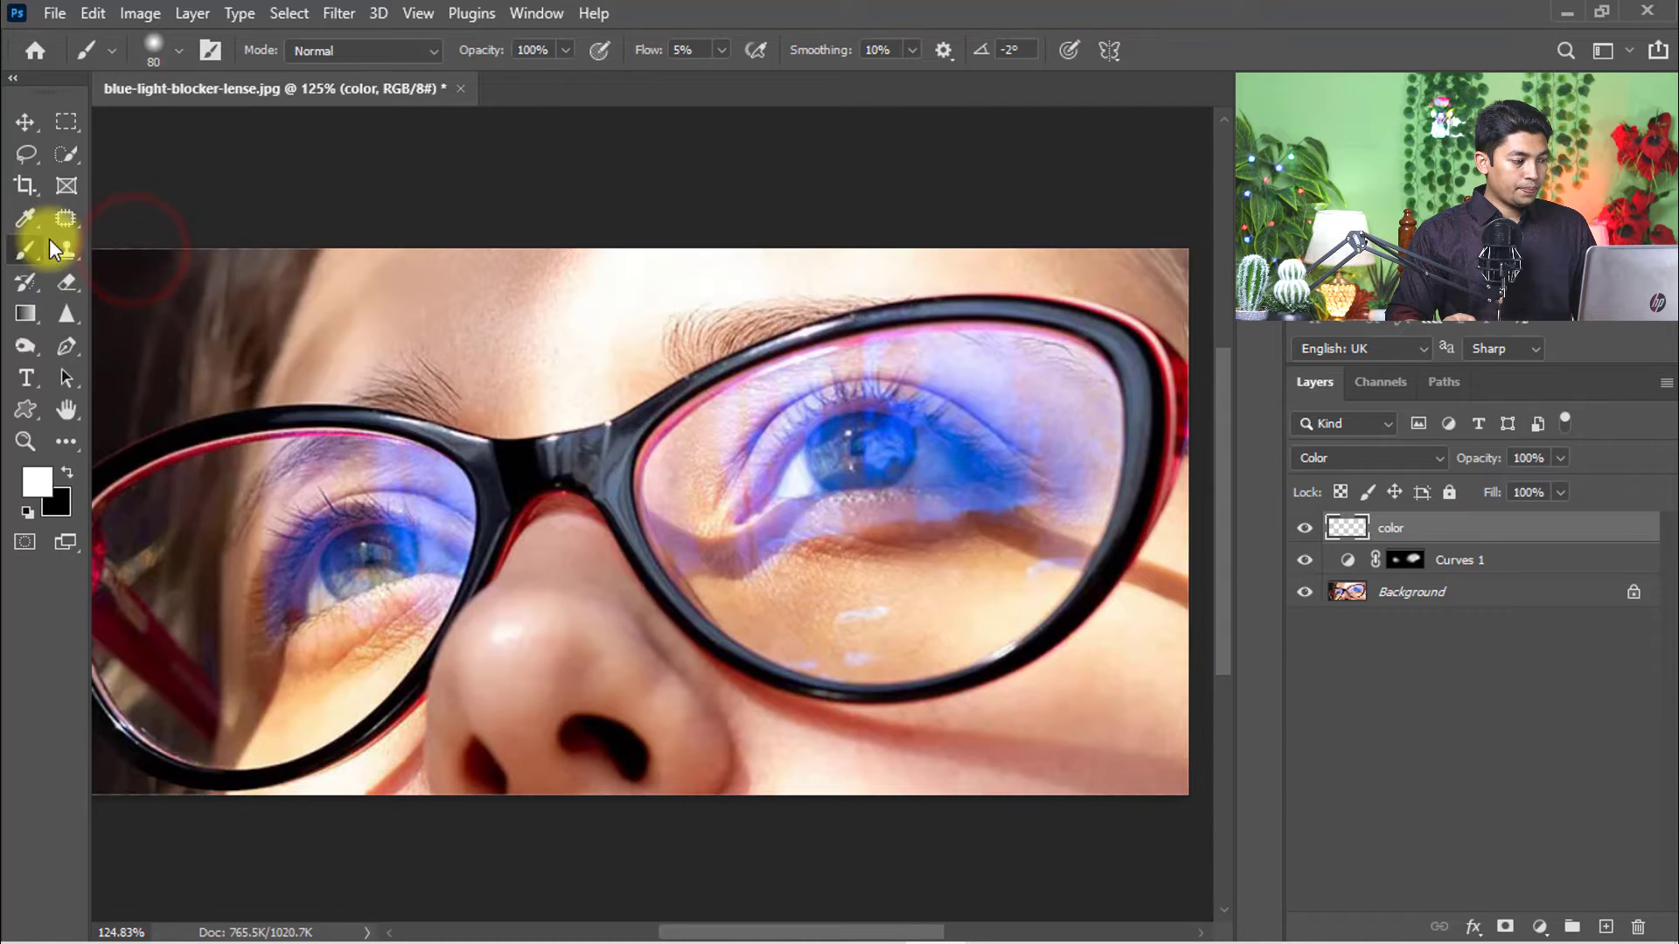
click(813, 574)
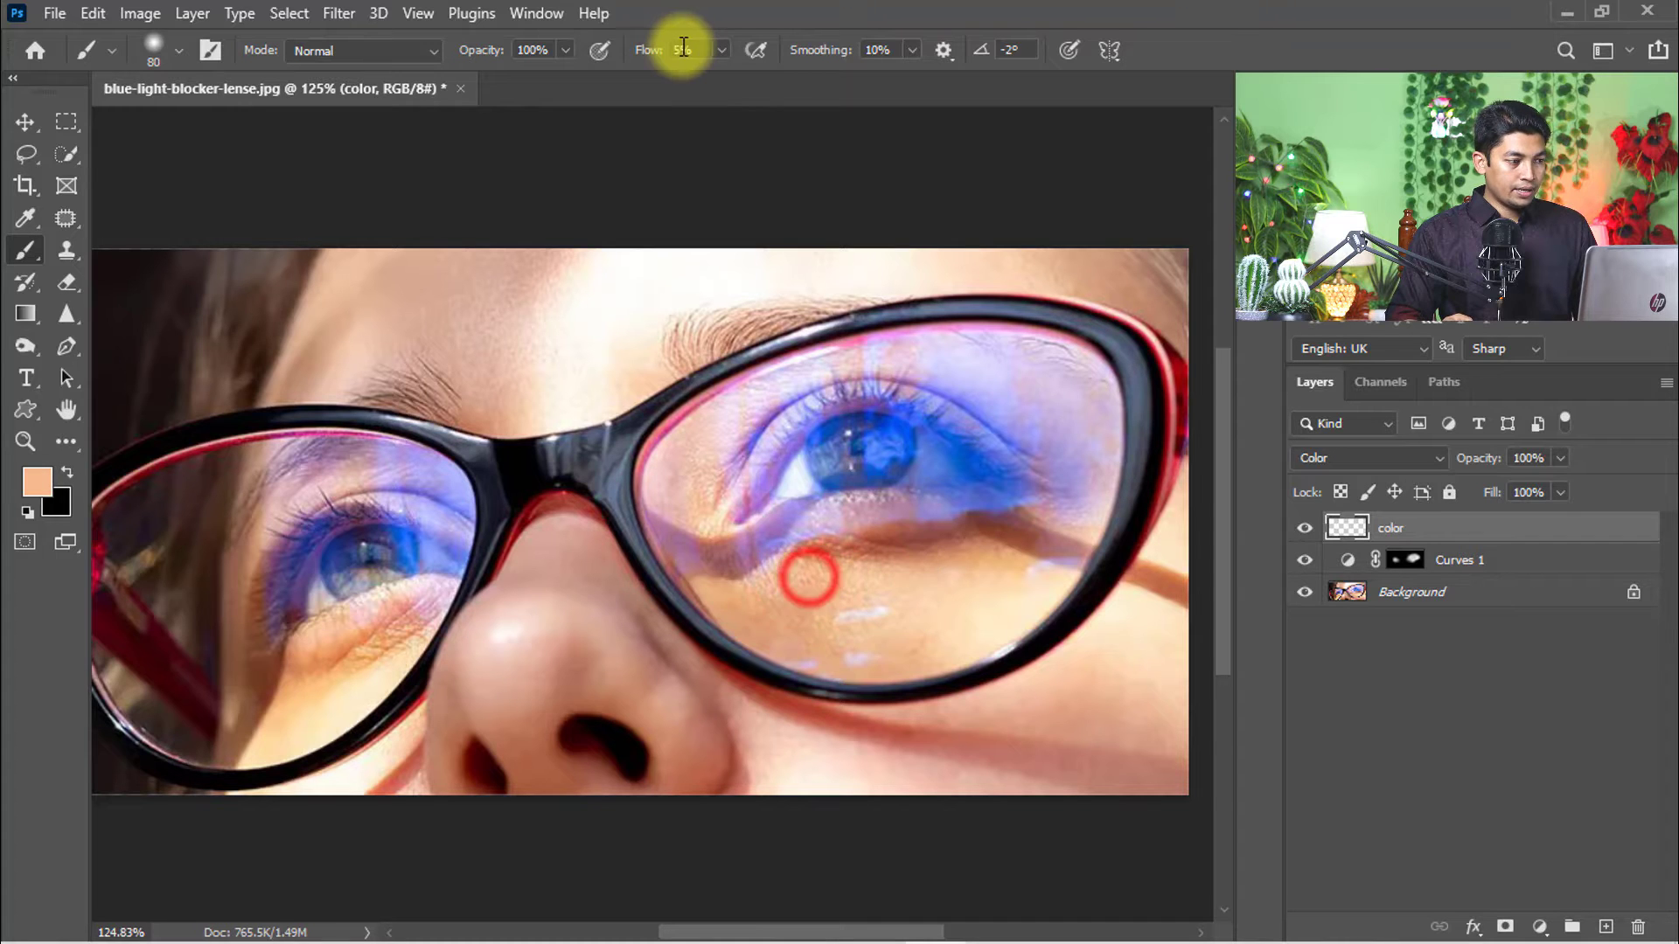
click(685, 48)
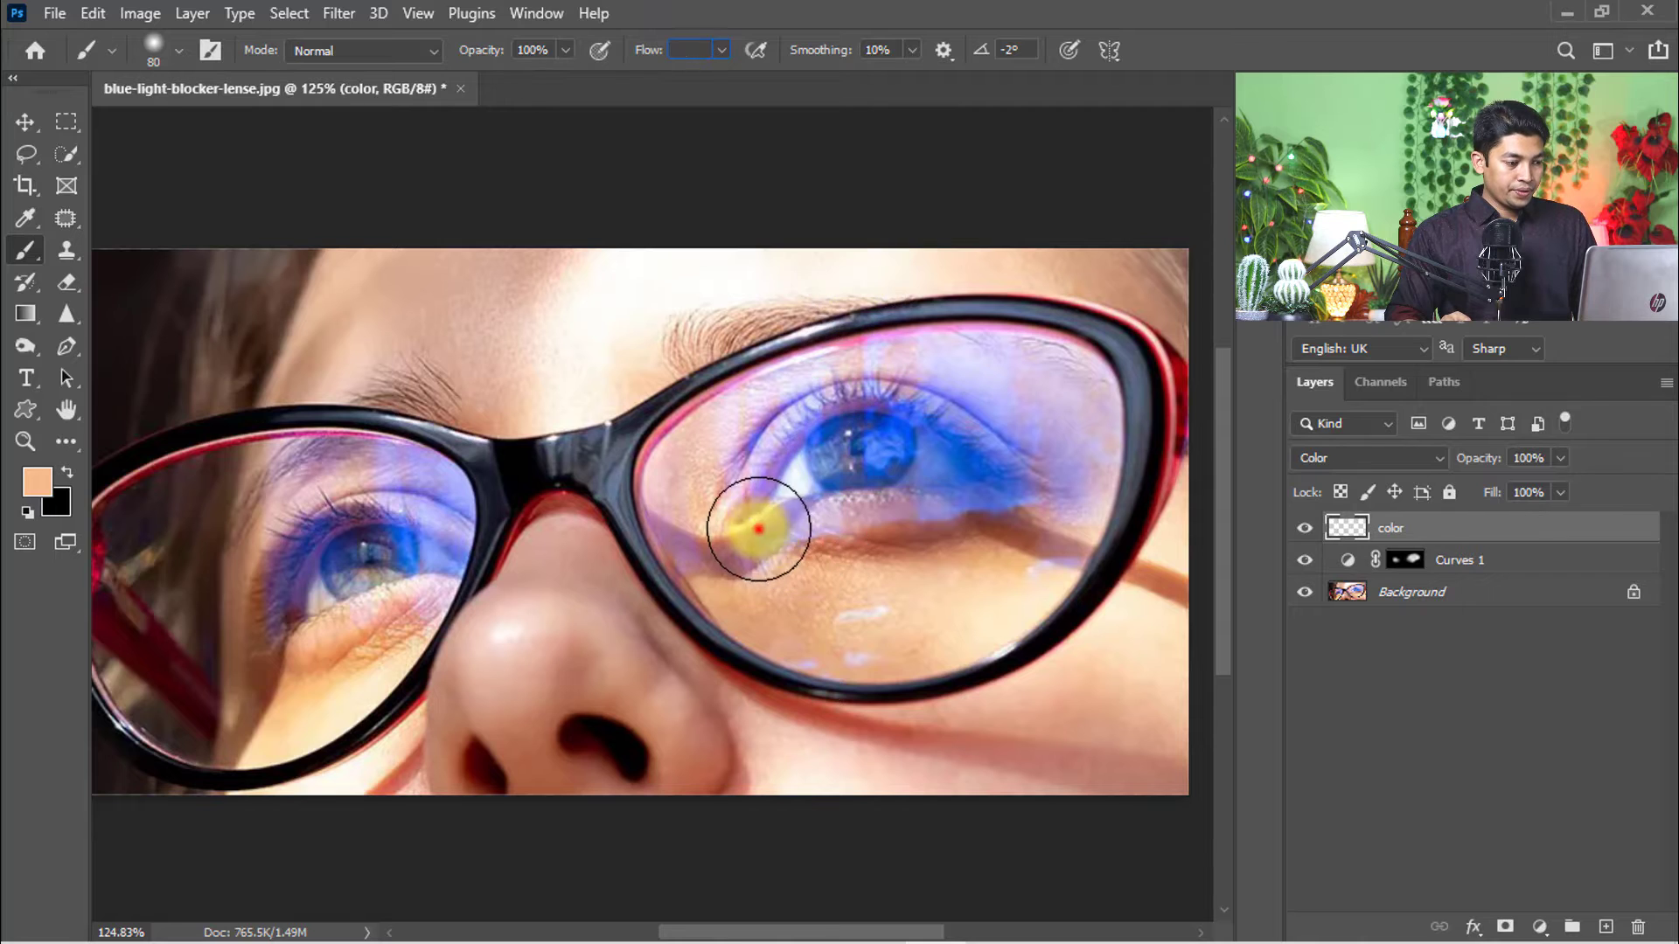
click(758, 531)
mouse_move(849, 511)
mouse_down()
mouse_move(1008, 484)
mouse_move(993, 506)
mouse_move(1000, 431)
mouse_move(1047, 467)
mouse_move(1056, 442)
mouse_move(1065, 491)
mouse_move(985, 373)
mouse_up()
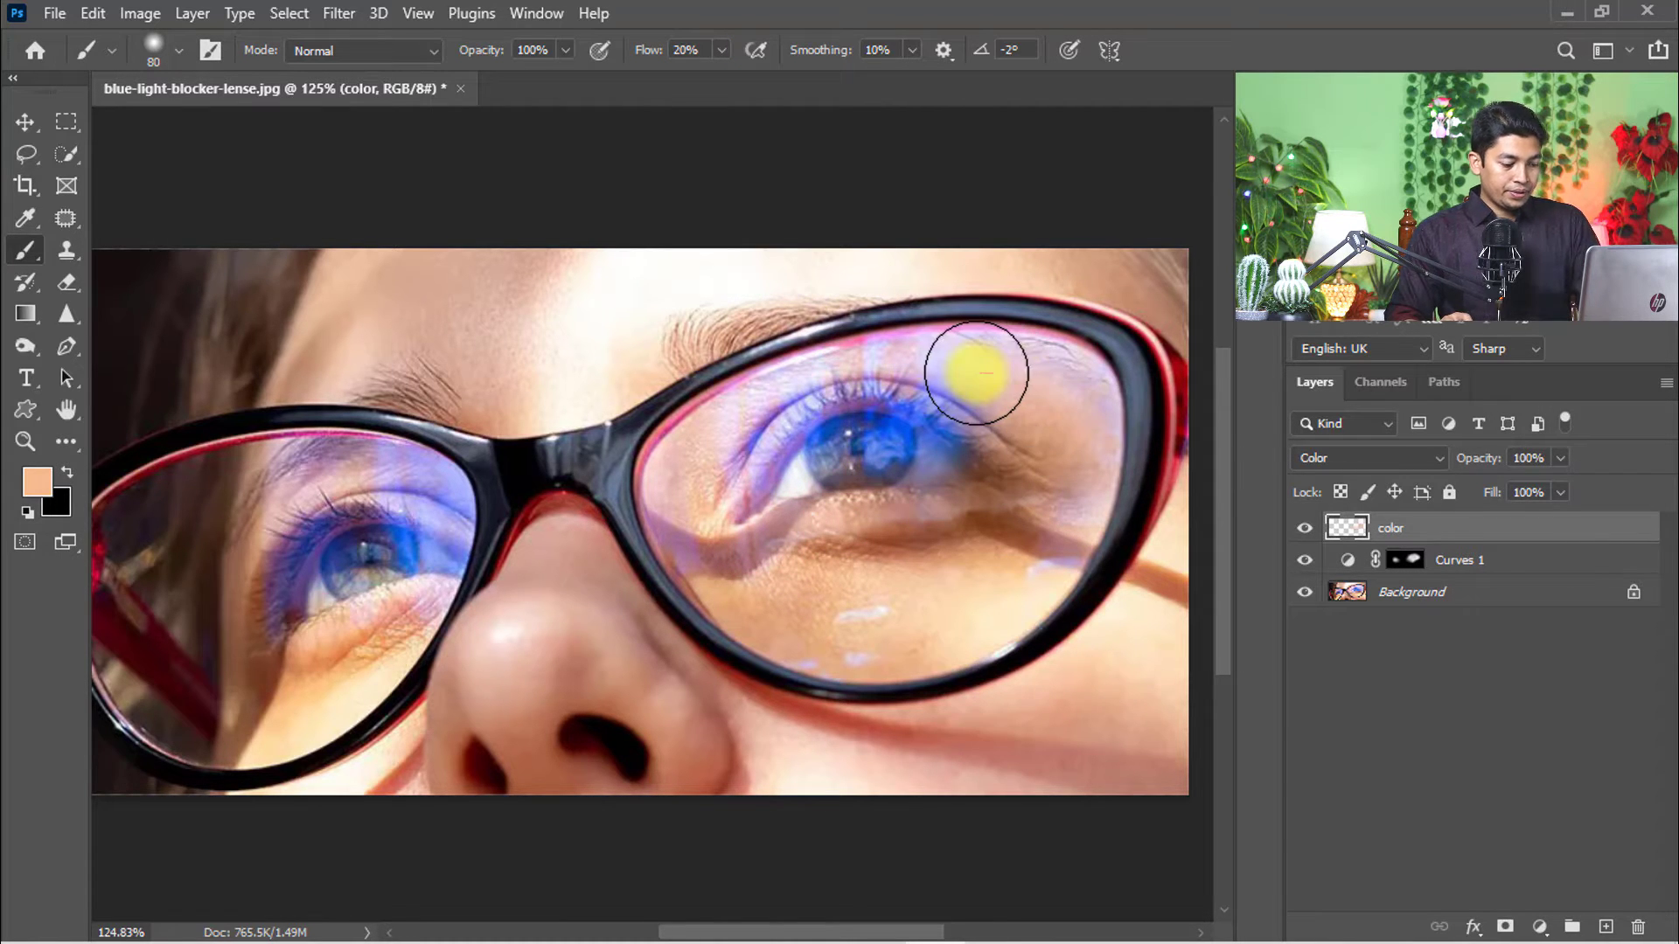
mouse_move(884, 380)
mouse_down()
mouse_move(941, 386)
mouse_move(952, 475)
mouse_move(820, 420)
mouse_move(870, 426)
mouse_move(723, 476)
mouse_move(821, 385)
mouse_up()
drag(1012, 429, 934, 457)
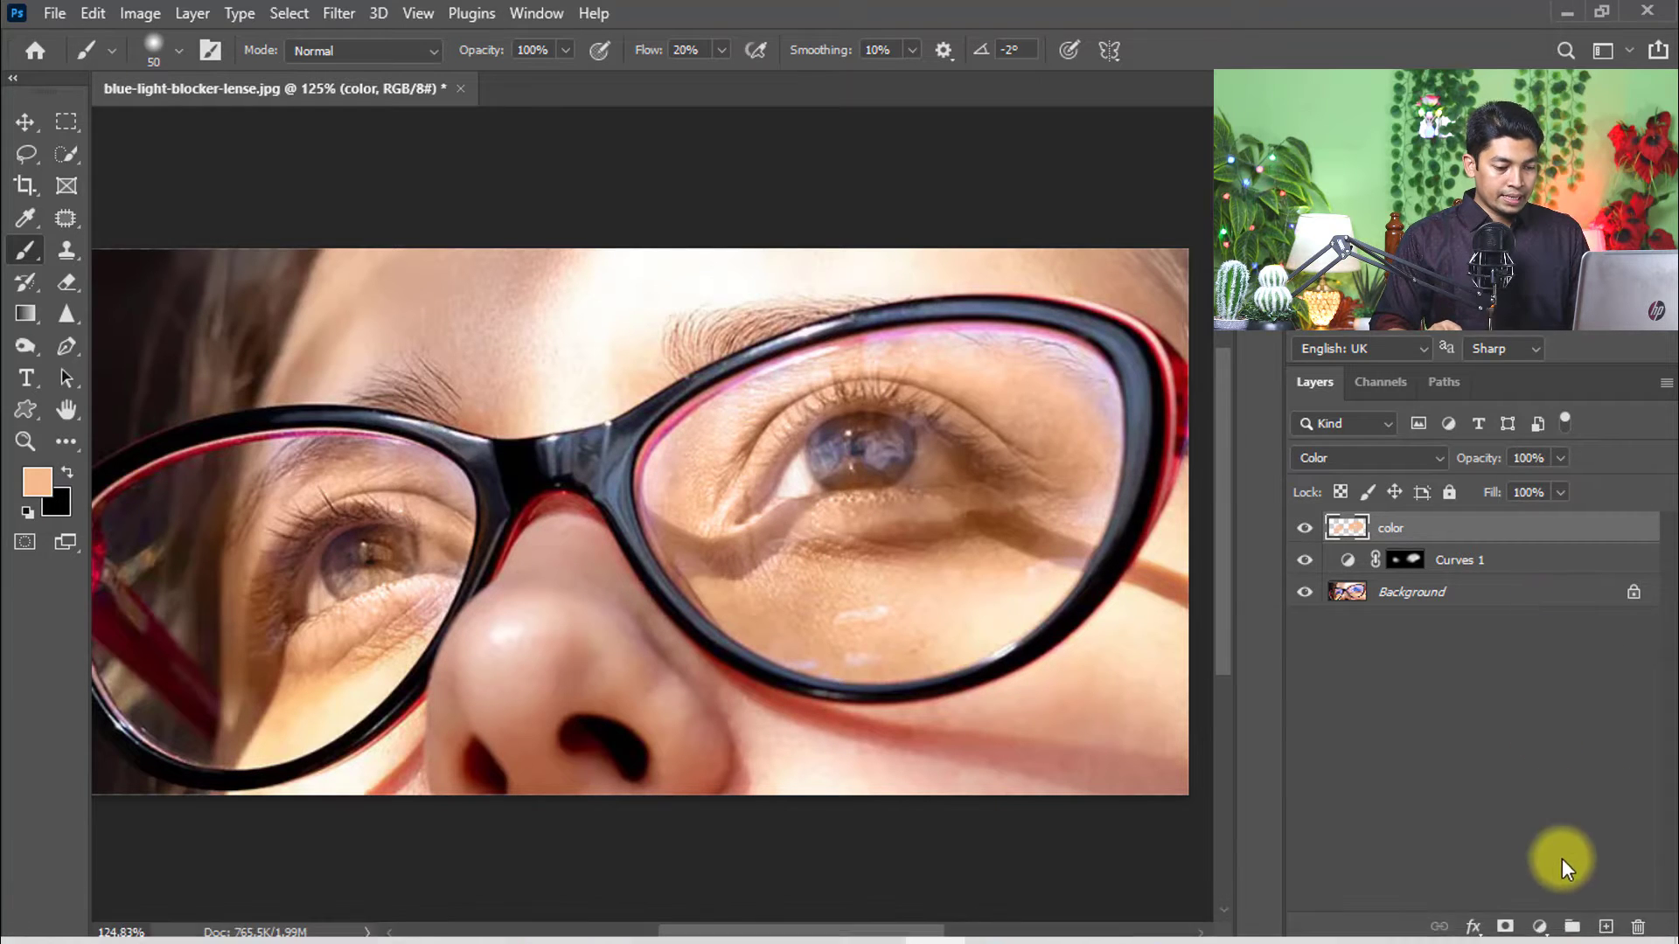
Create a new top layer, name it "dodge & burn" and set its blend mode to Soft Light
click(1606, 925)
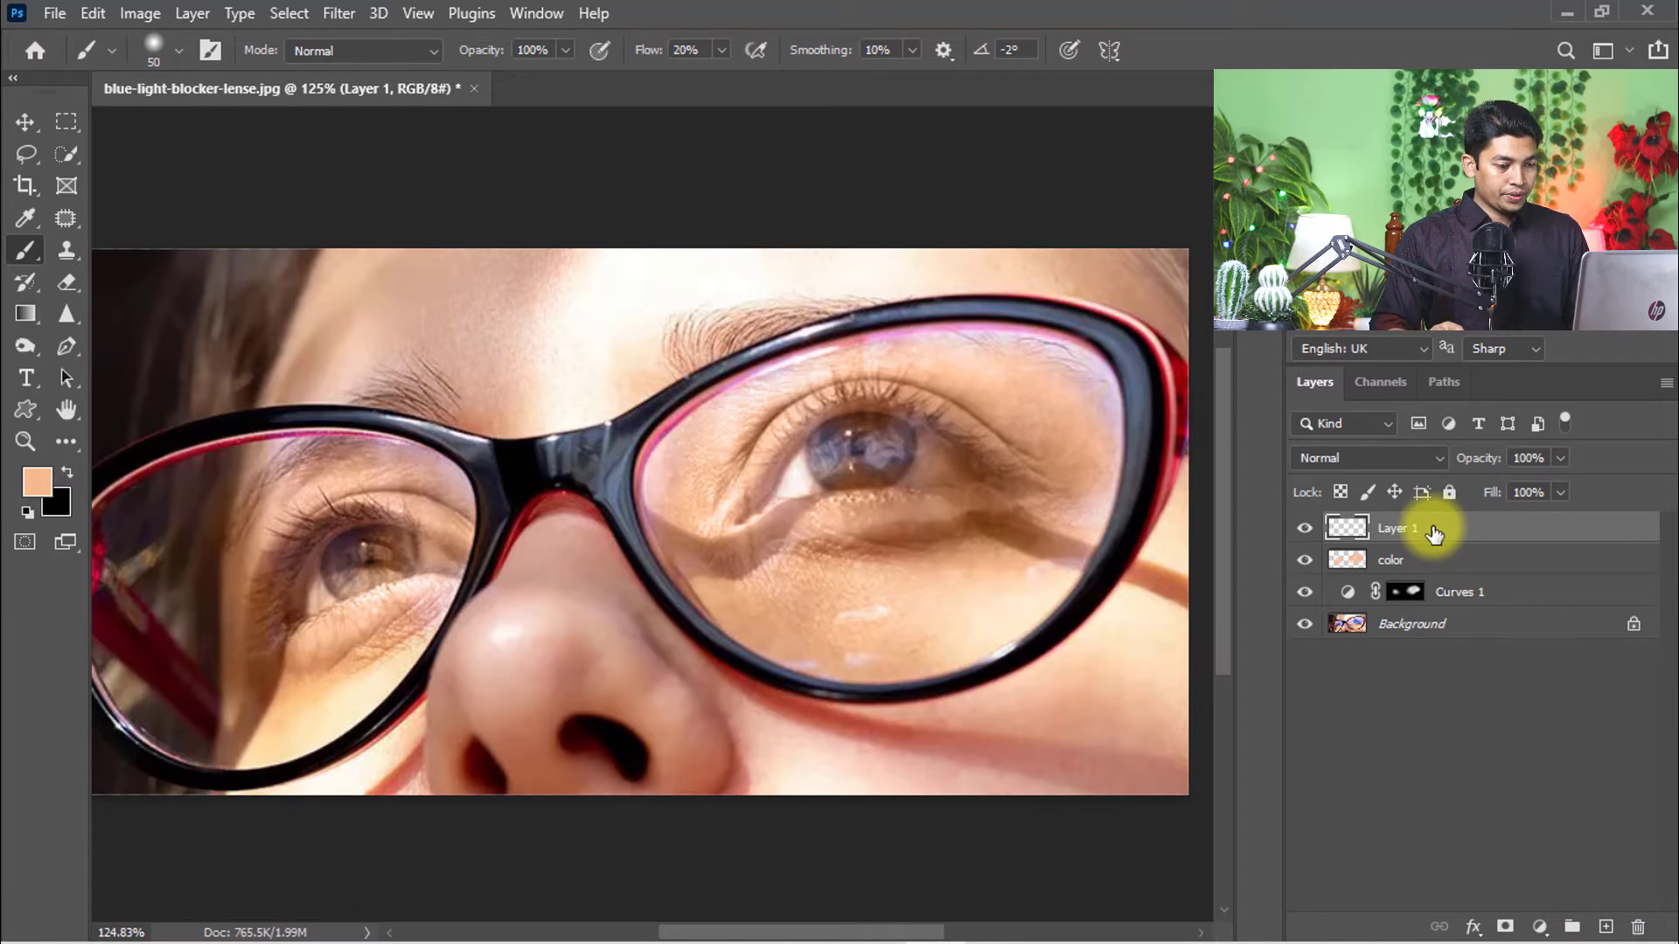
double_click(1394, 527)
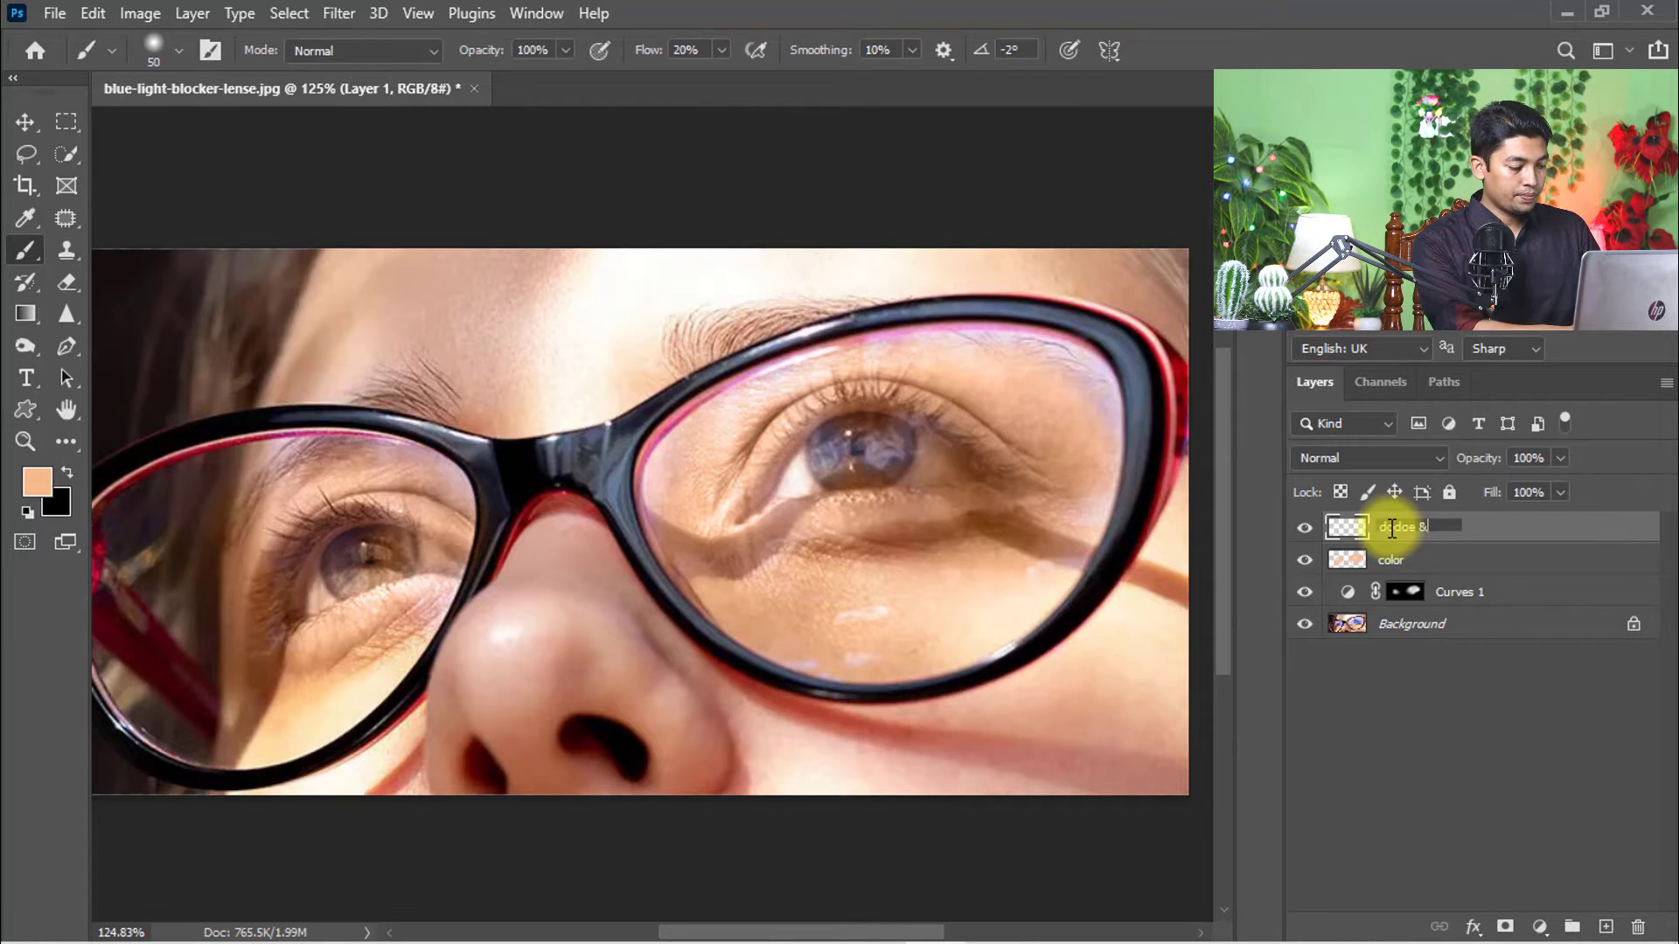
key(Return)
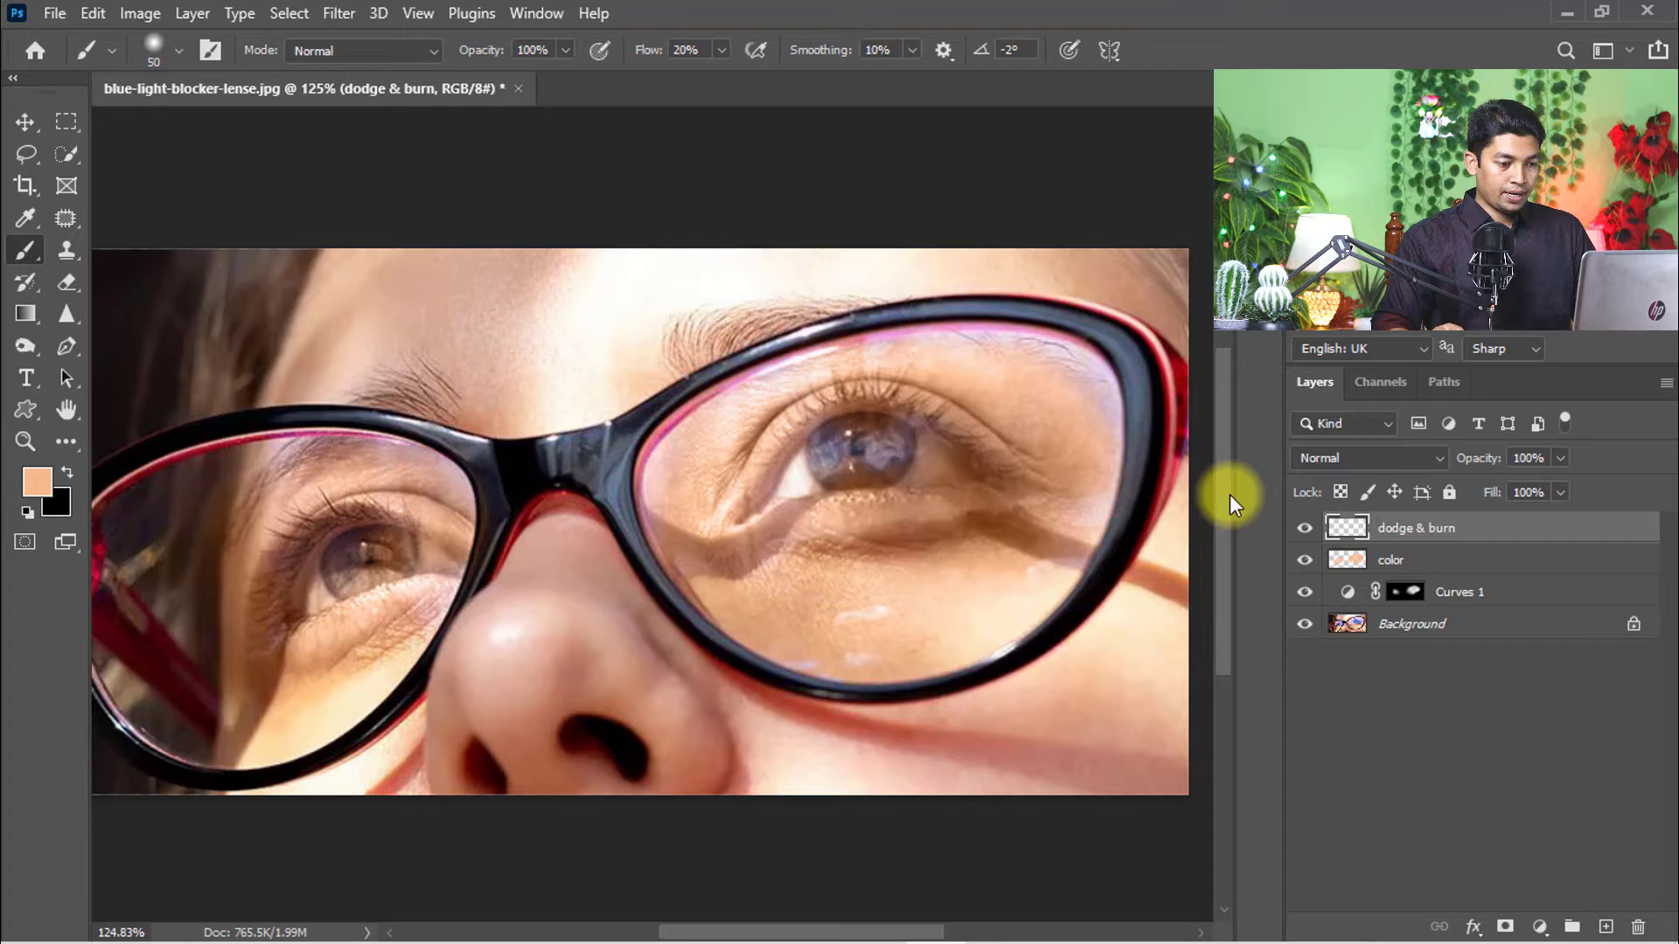
click(1326, 457)
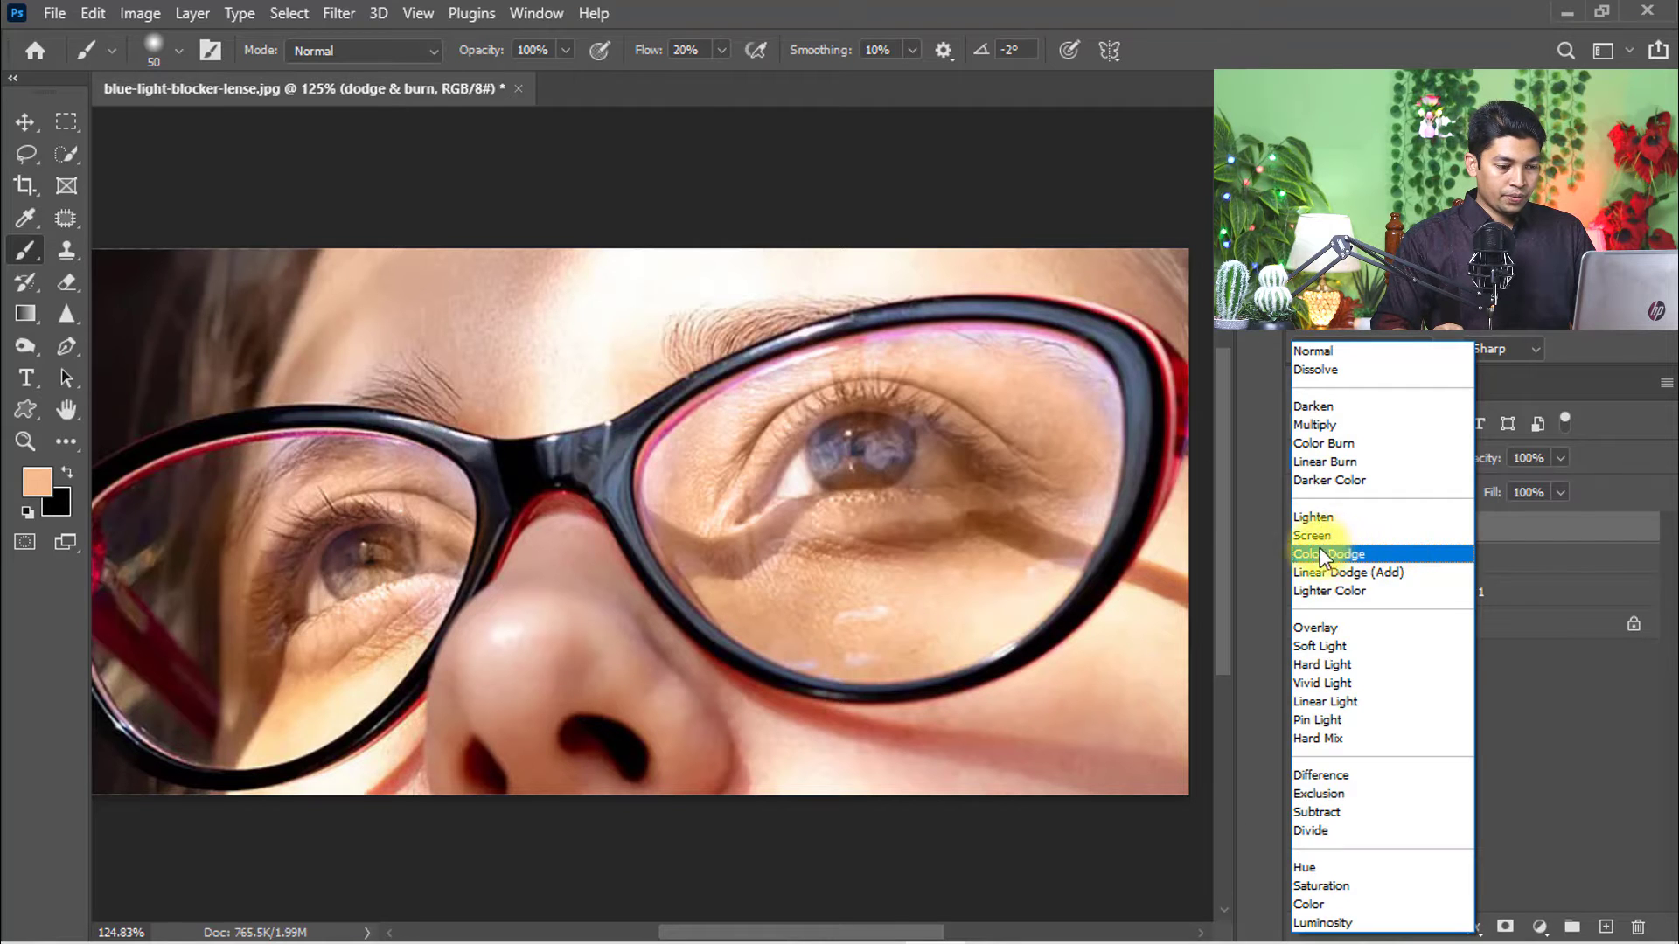
click(1330, 647)
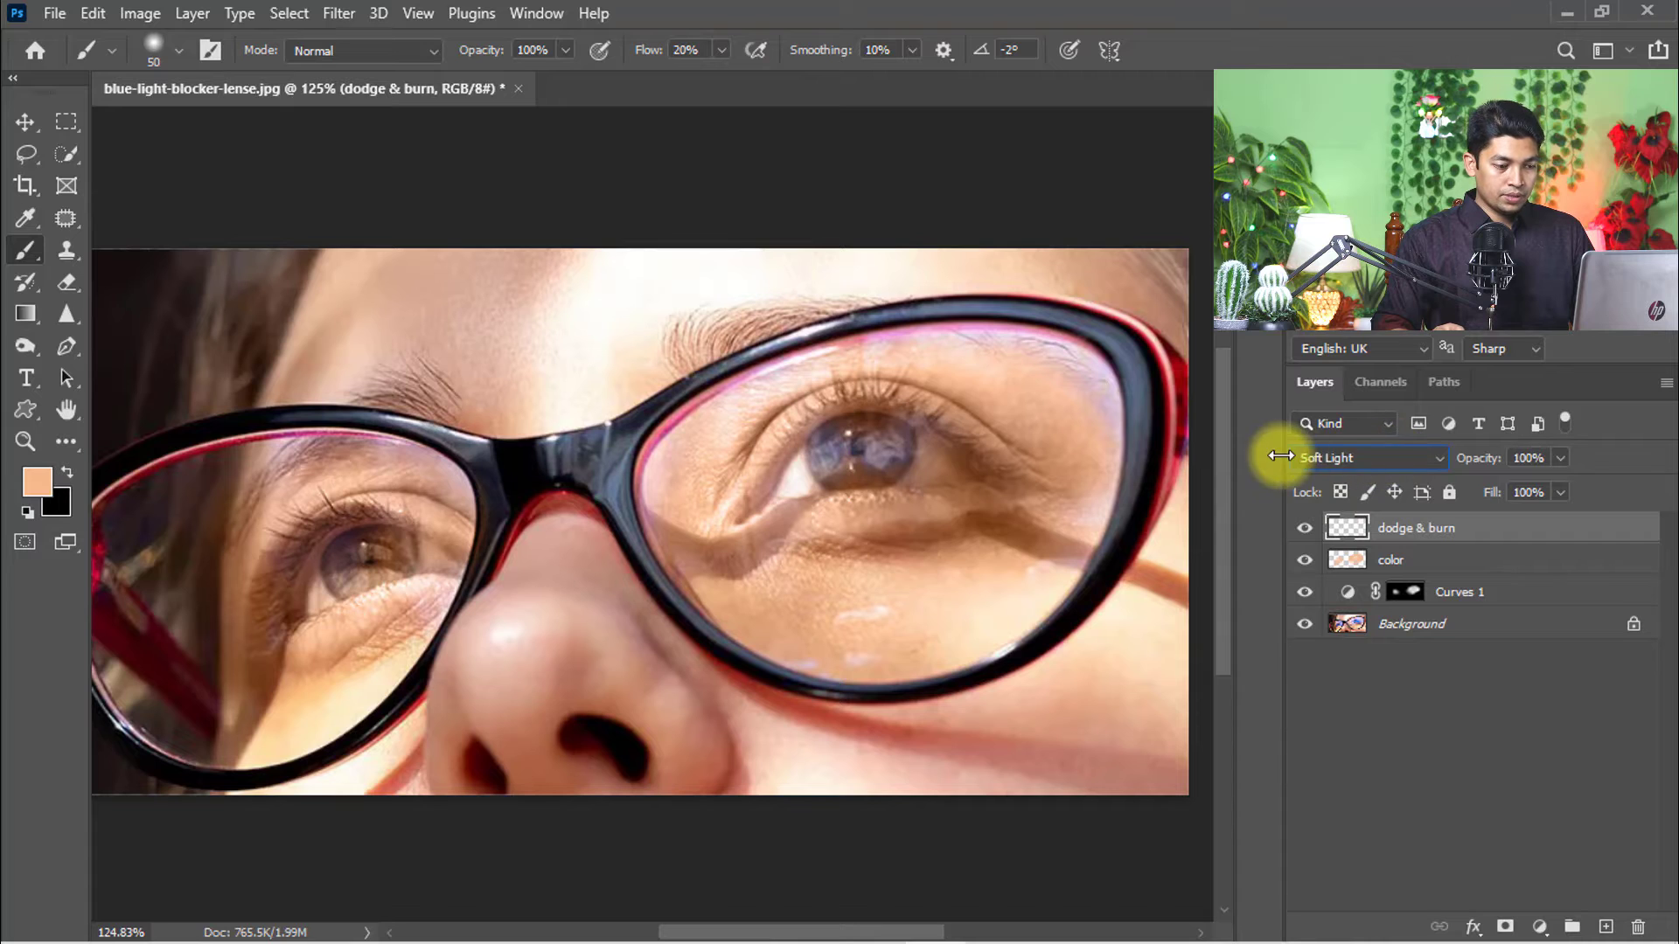
click(1397, 454)
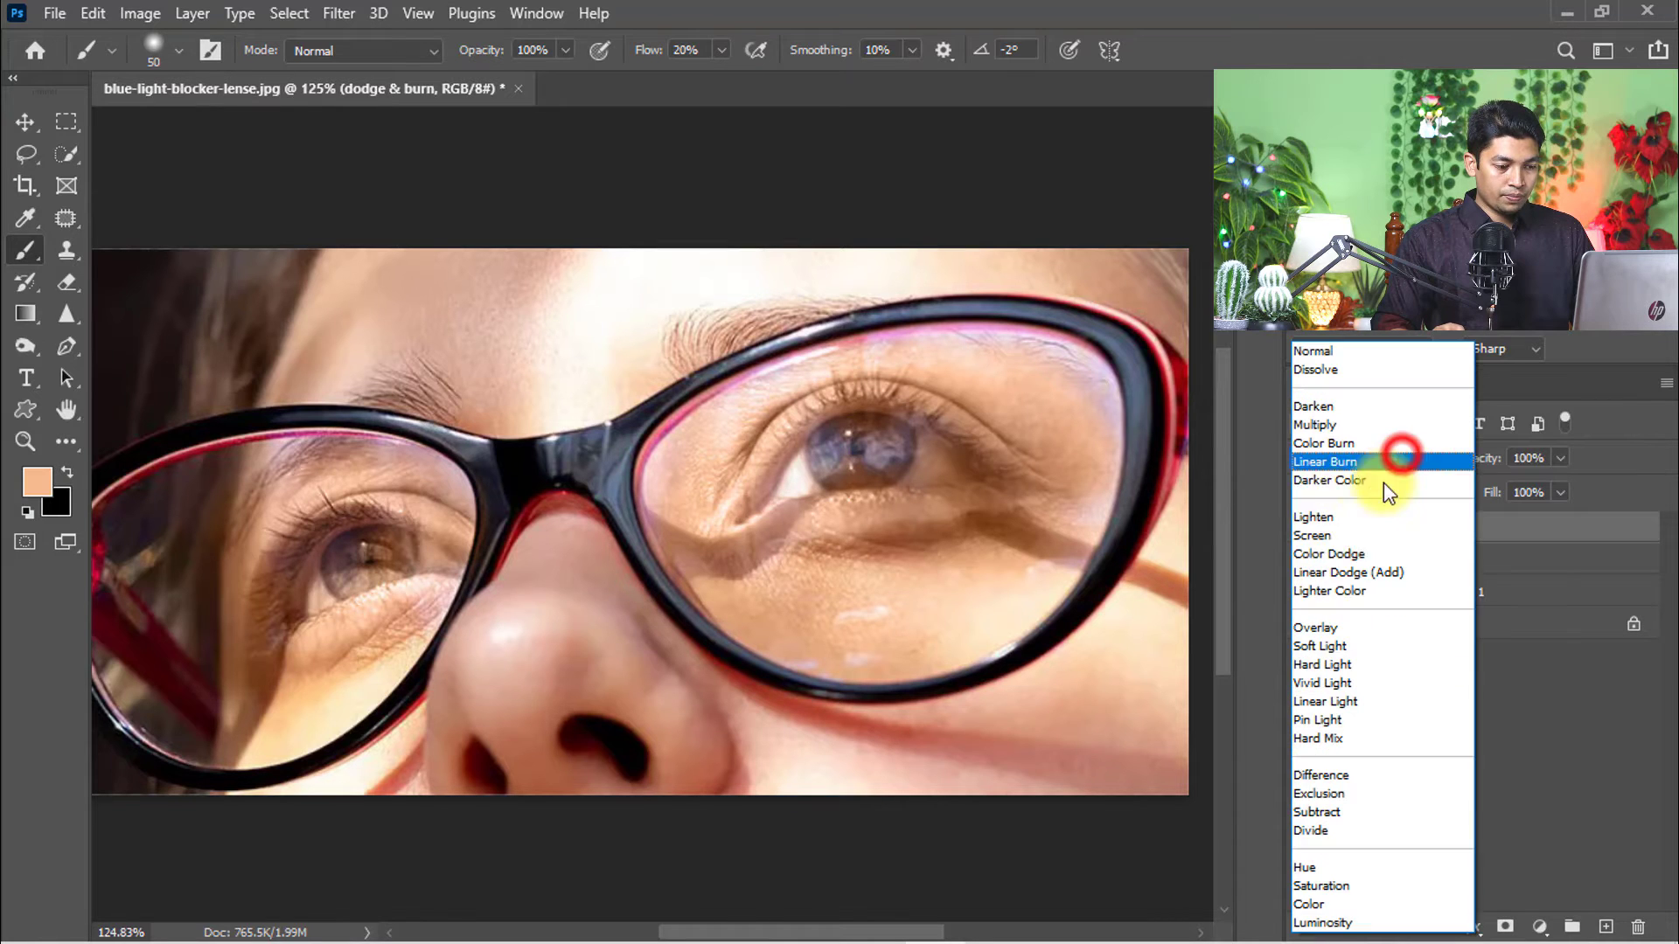
click(1325, 645)
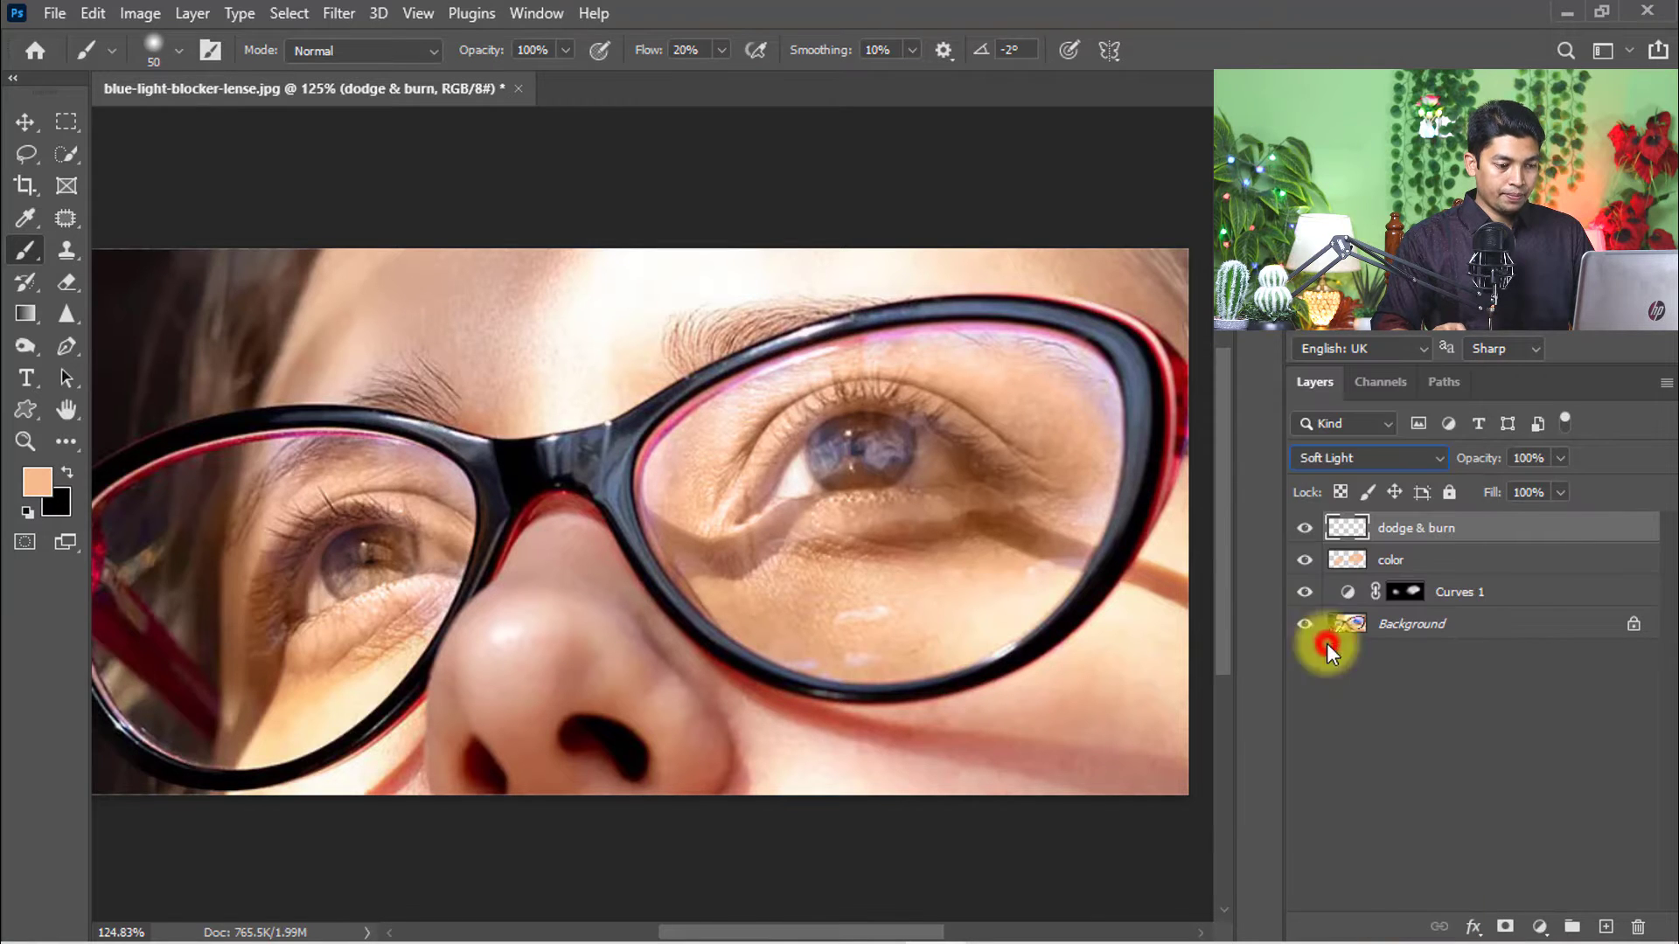
Paint black at 5% flow around the eye in the left lens on the dodge & burn layer, using a size 50 brush
right_click(19, 244)
click(122, 246)
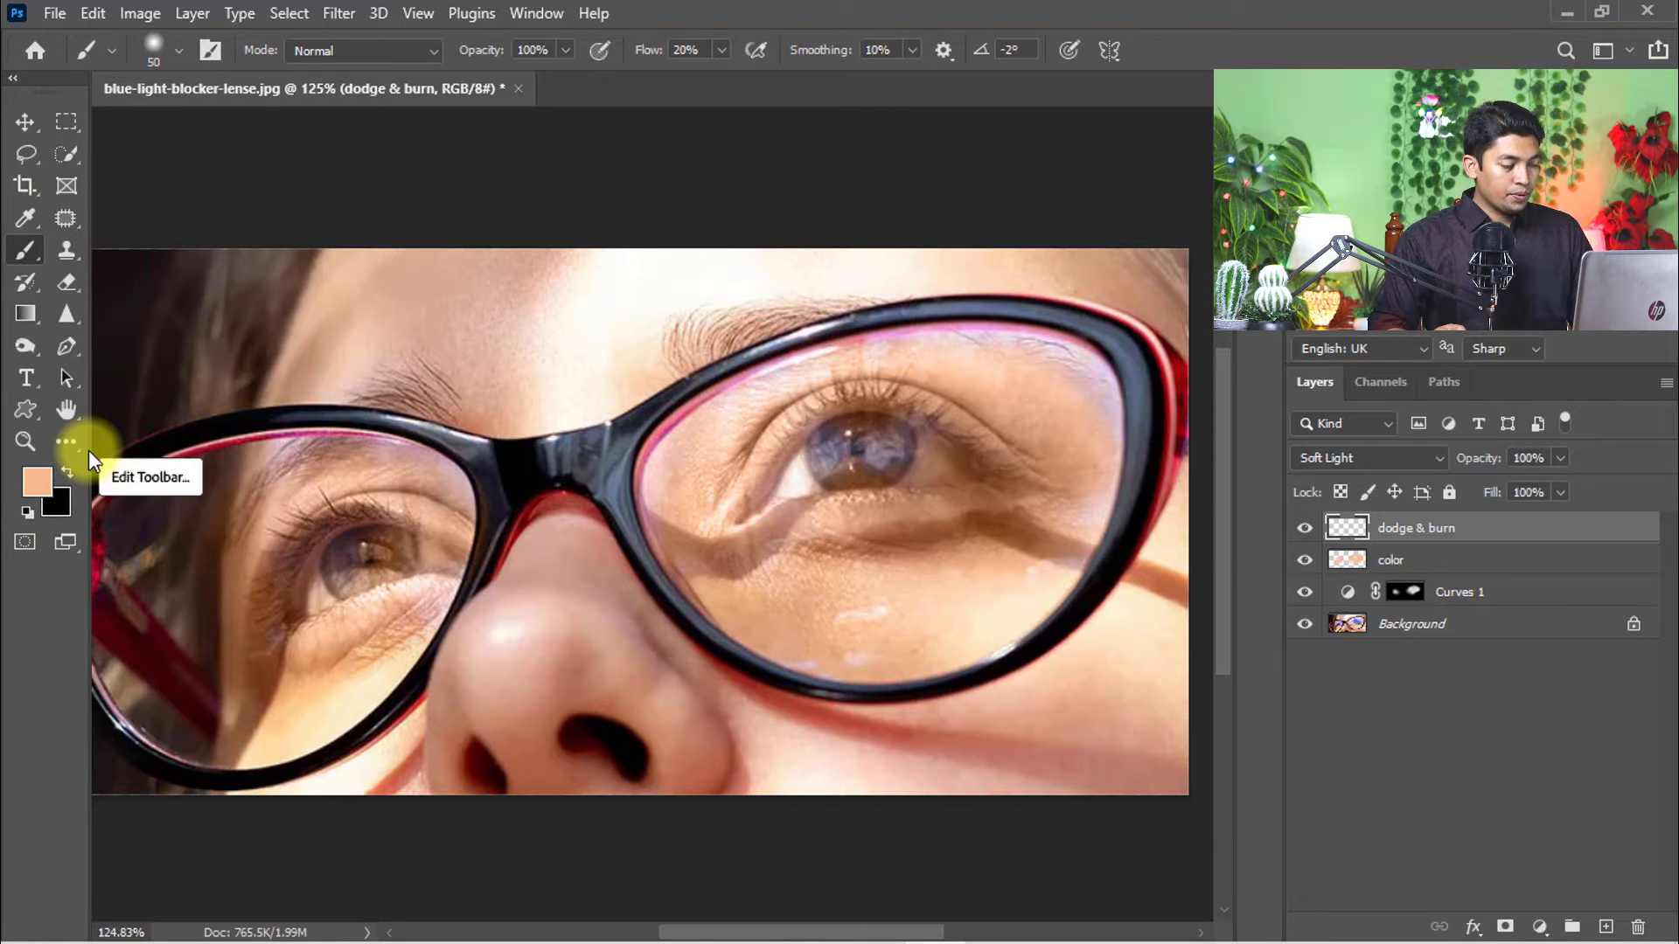
key(d)
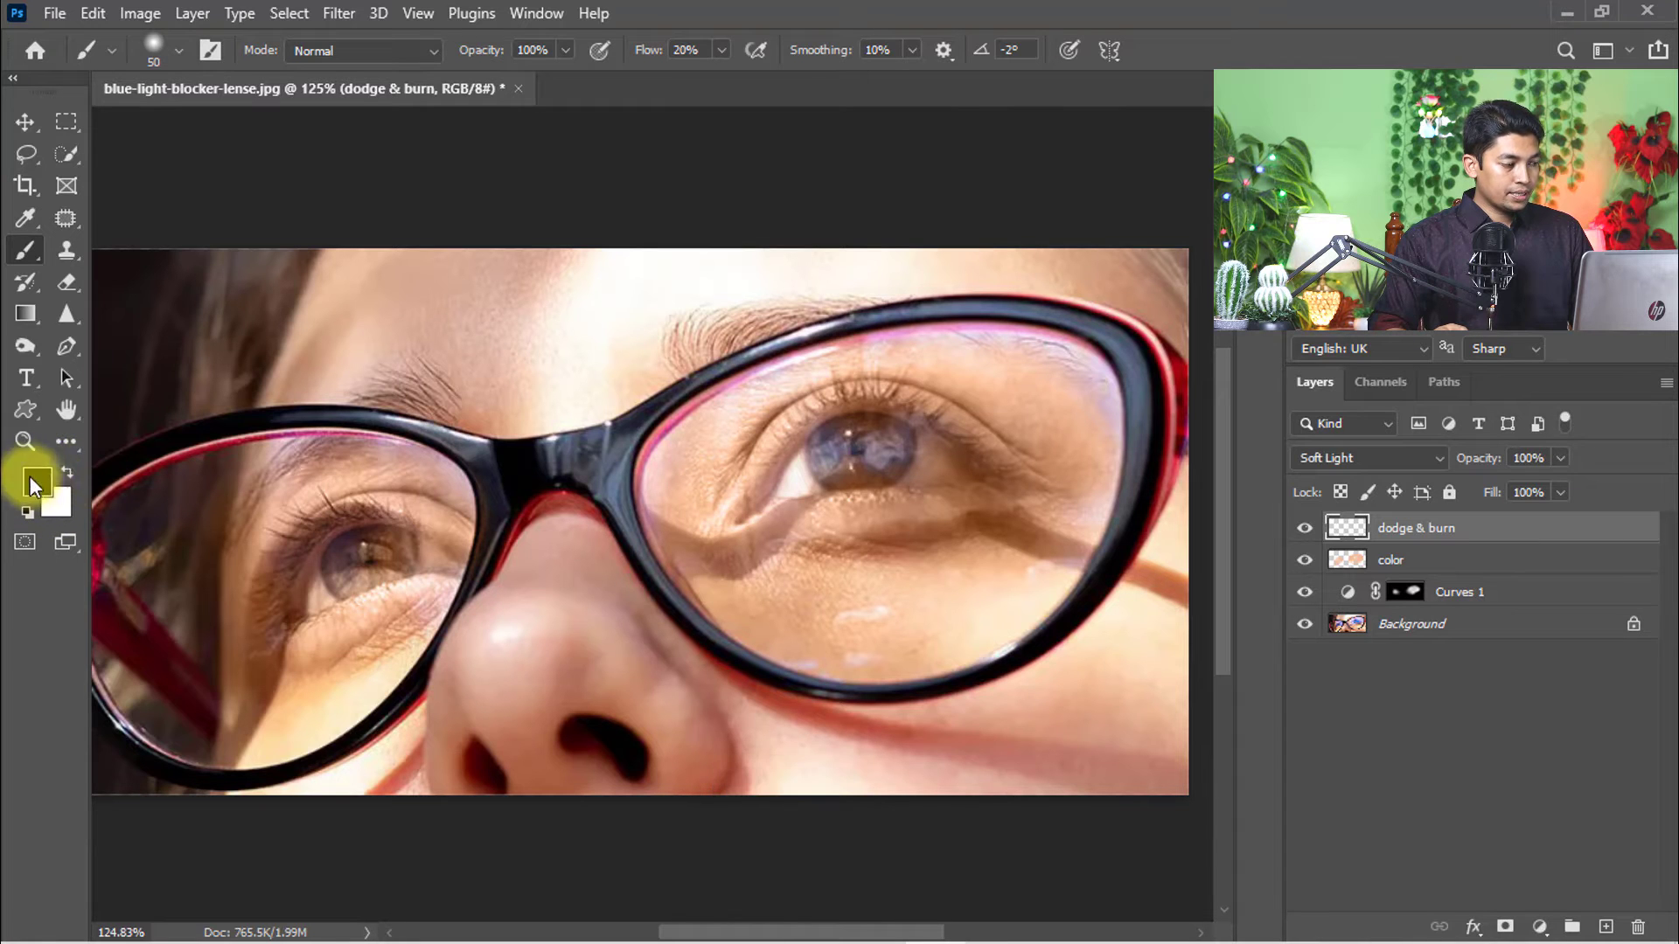
drag(412, 517, 451, 520)
mouse_move(457, 573)
mouse_down()
mouse_move(573, 472)
mouse_move(653, 445)
mouse_up()
drag(600, 350, 582, 348)
click(685, 50)
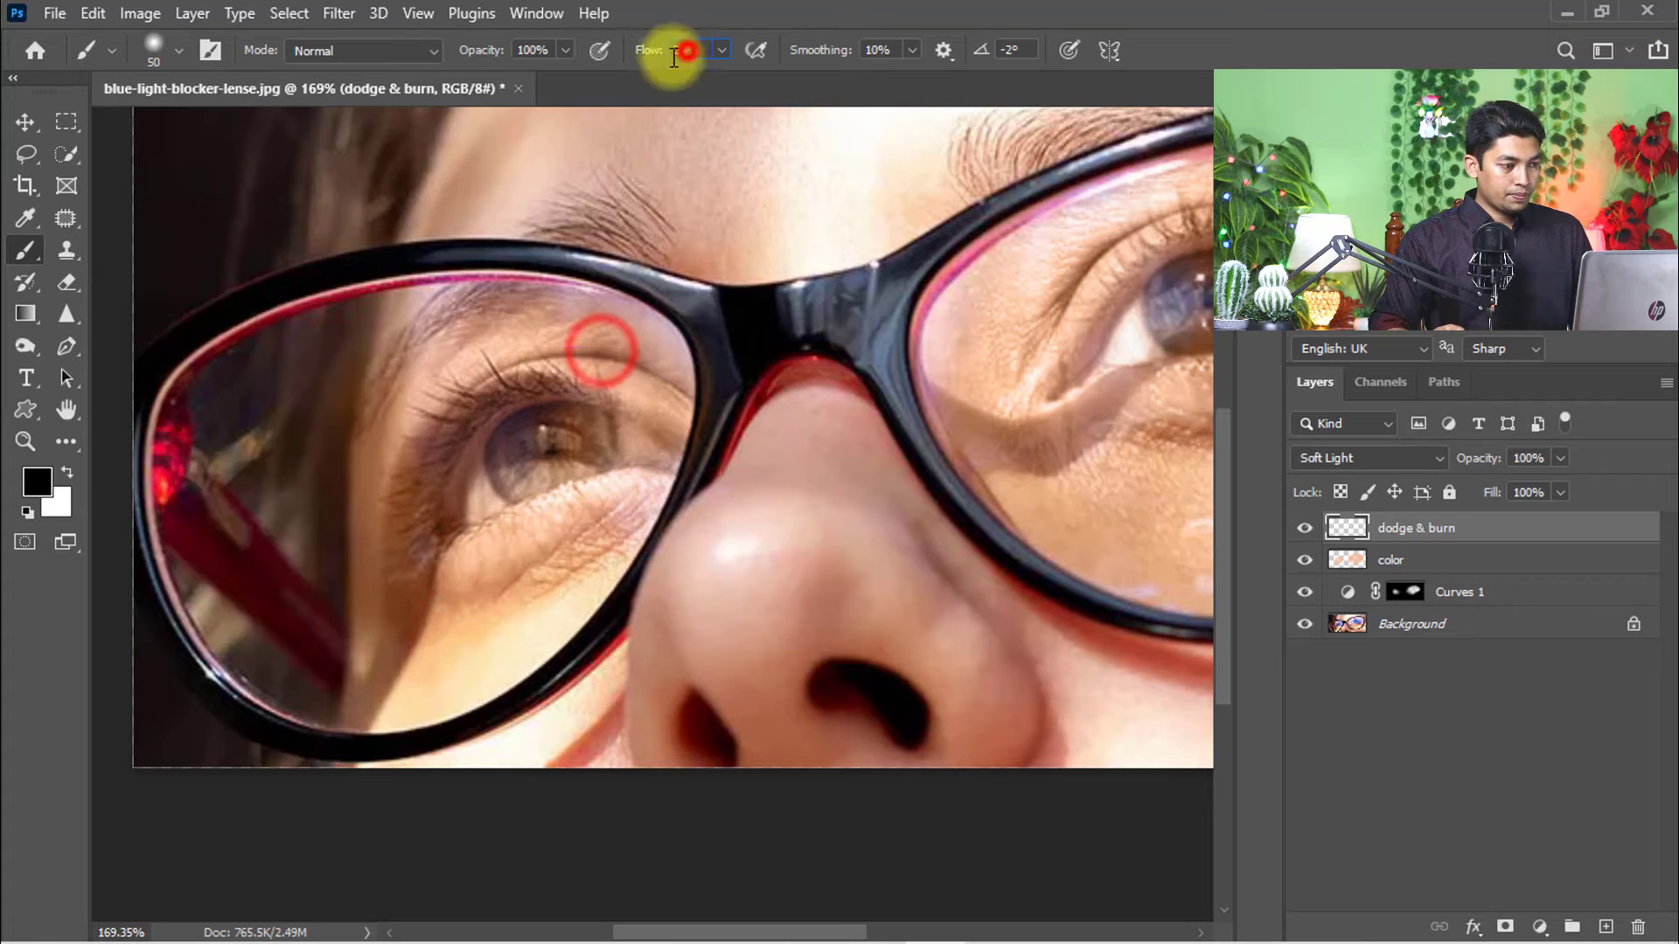
text(5)
key(Return)
mouse_move(465, 379)
mouse_down()
mouse_move(379, 431)
mouse_move(630, 427)
mouse_up()
drag(552, 556, 465, 593)
mouse_move(495, 573)
mouse_down()
mouse_move(616, 508)
mouse_move(453, 579)
mouse_move(405, 561)
mouse_move(529, 534)
mouse_move(661, 440)
mouse_move(642, 399)
mouse_move(545, 335)
mouse_up()
mouse_move(580, 359)
mouse_down()
mouse_move(569, 341)
mouse_move(428, 404)
mouse_up()
drag(484, 355, 419, 407)
drag(431, 390, 394, 476)
drag(607, 491, 386, 477)
mouse_move(286, 360)
mouse_down()
mouse_move(200, 423)
mouse_move(211, 394)
mouse_move(162, 456)
mouse_up()
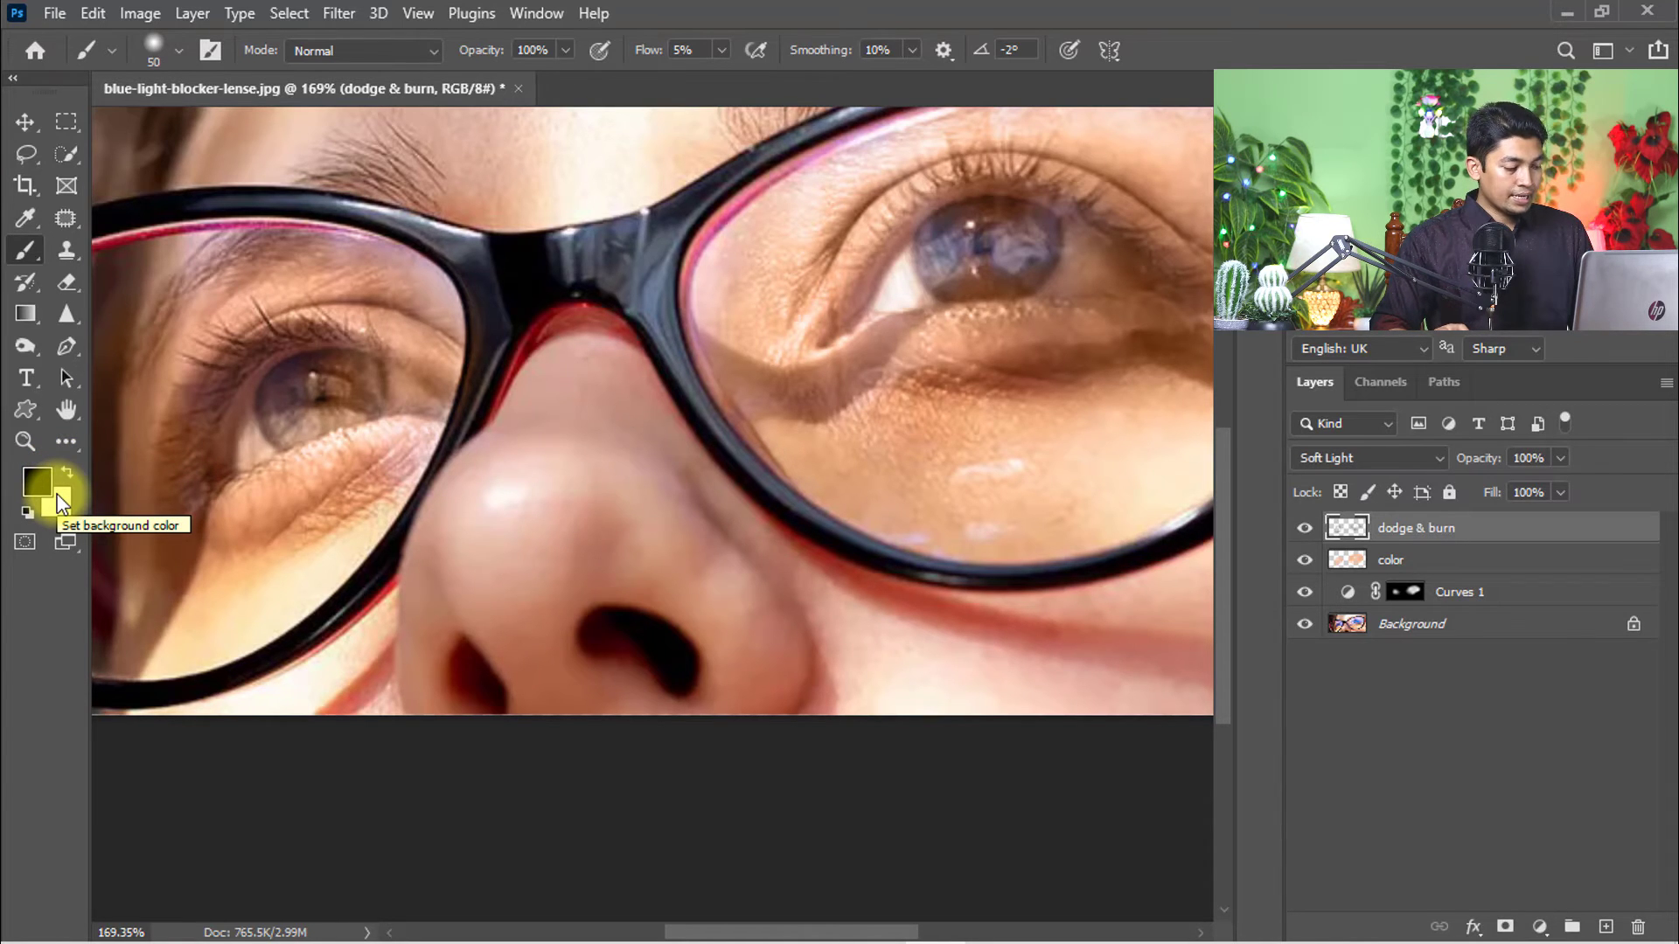
Paint white at 5% flow around the eye in the left lens on the dodge & burn layer, using size 50 and 30 brushes
key(x)
key(x)
key(x)
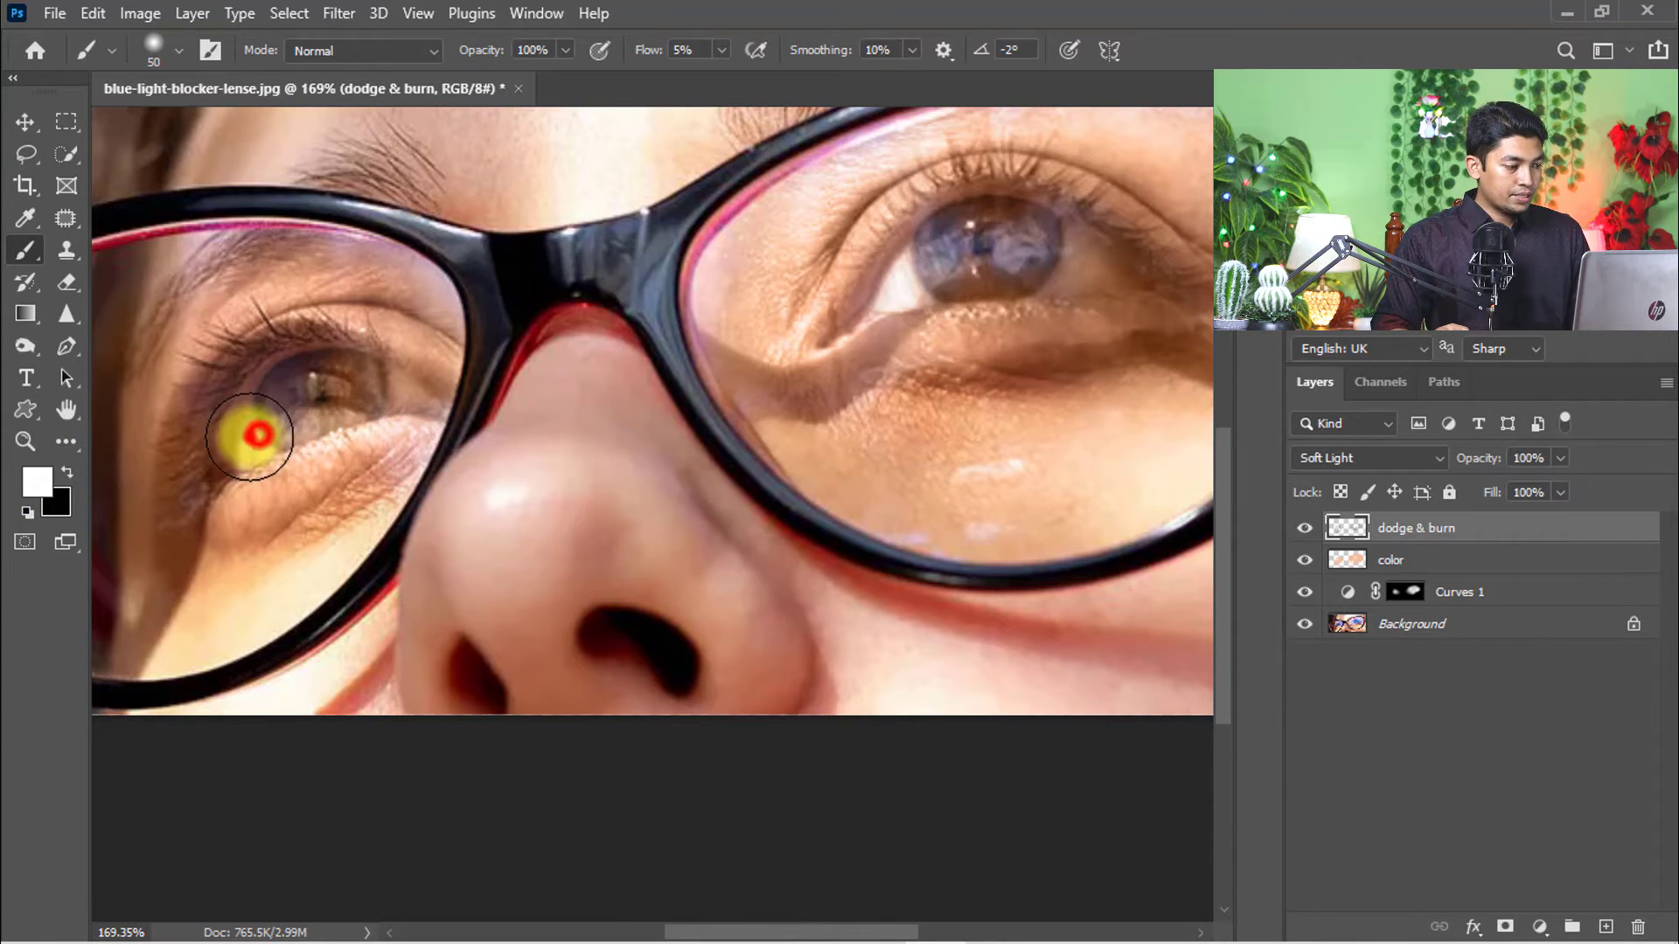
click(257, 435)
key(bracketleft)
key(bracketleft)
click(405, 409)
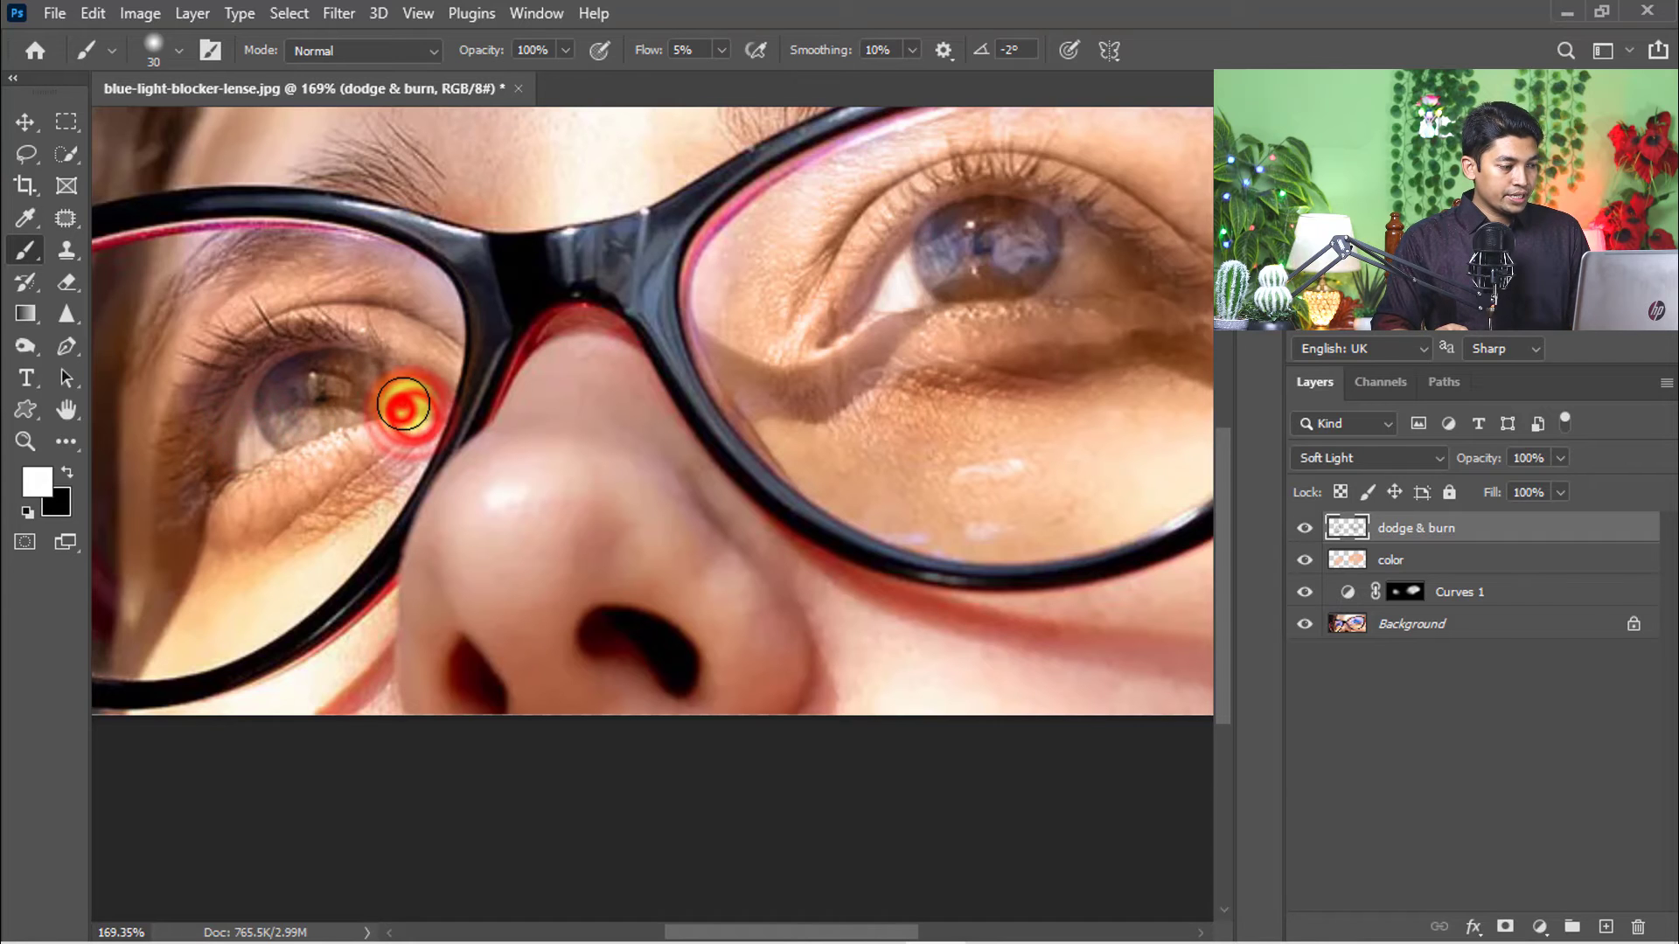
Brighten the dark patches around the right lens's eye and above the left lens's eye with white, enlarging the brush to size 60
click(1094, 269)
click(1084, 269)
key(bracketright)
key(bracketright)
key(bracketright)
mouse_move(1102, 163)
space+mouse_down()
mouse_move(1067, 263)
mouse_move(841, 251)
space+mouse_up()
mouse_move(851, 455)
mouse_down()
mouse_move(954, 339)
mouse_move(805, 400)
mouse_up()
drag(963, 359, 1067, 322)
drag(731, 393, 1196, 444)
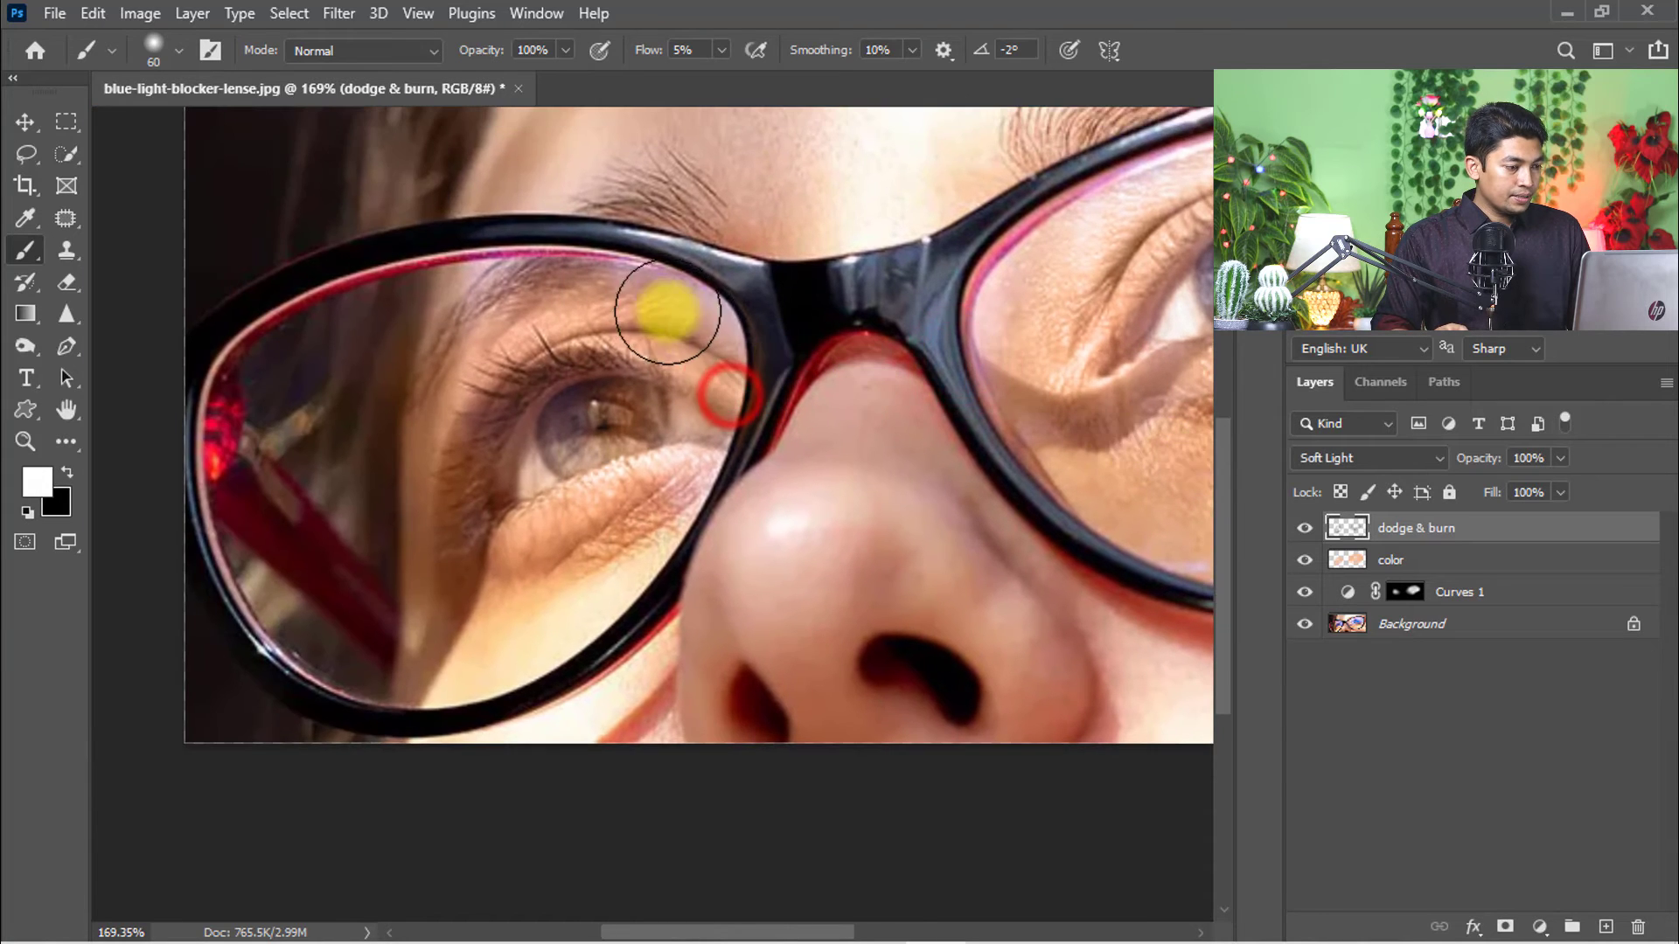
scroll(667, 311, down, 2)
click(652, 303)
Create a new layer above dodge & burn and switch to the Clone Stamp tool
click(1585, 766)
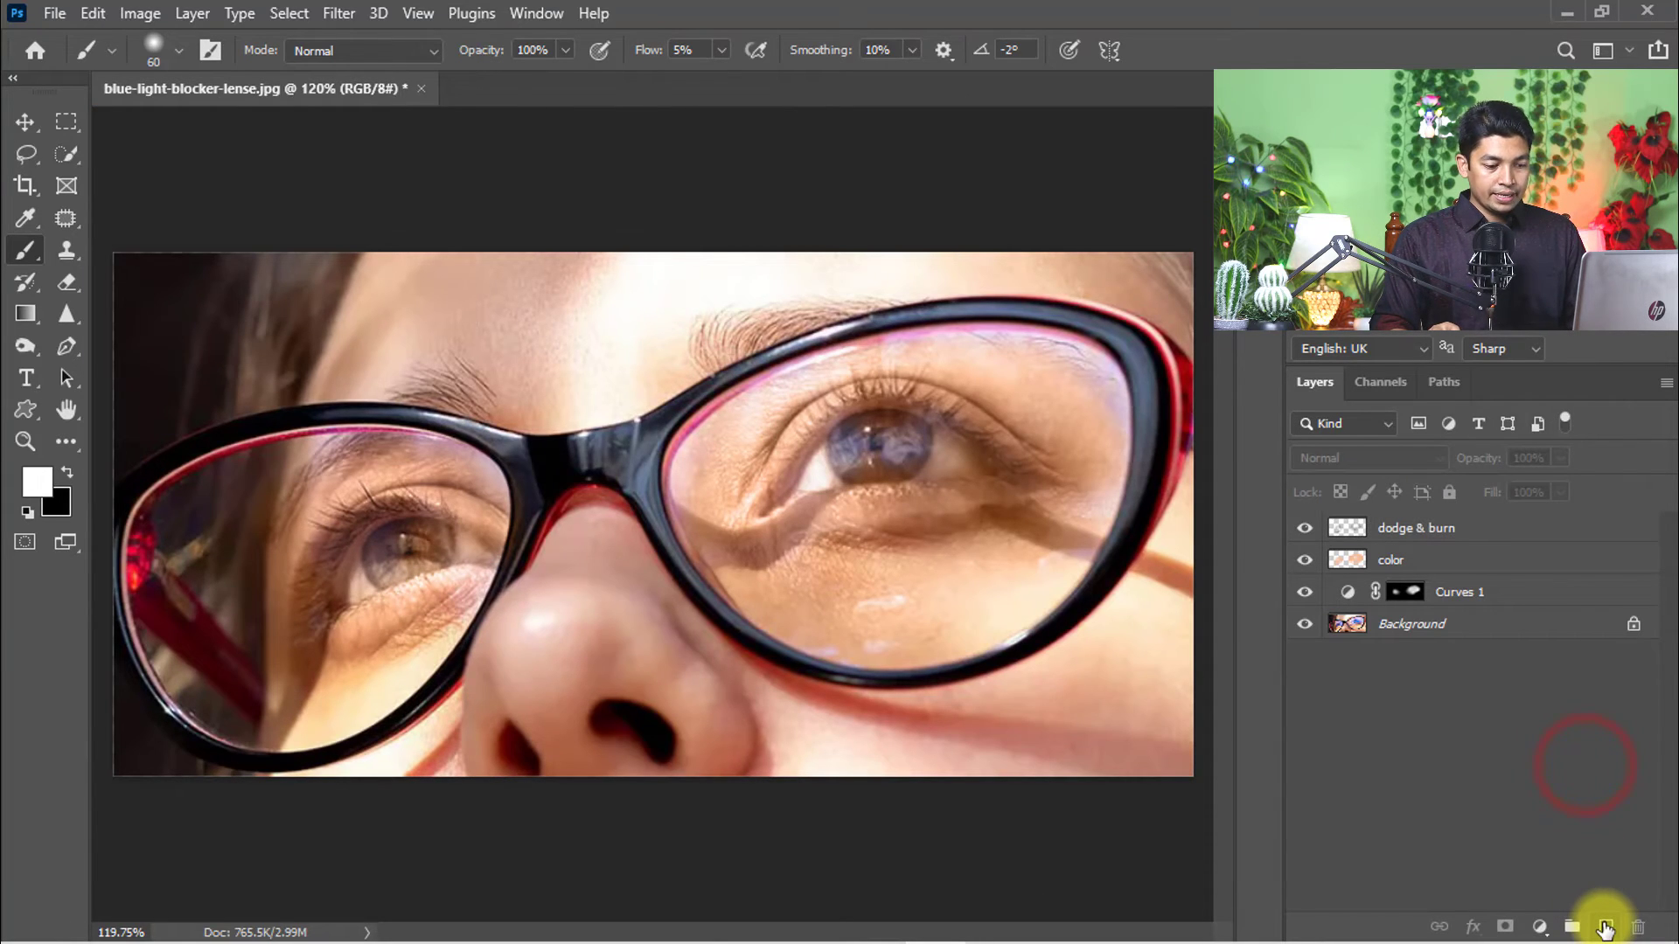
click(1605, 927)
click(20, 255)
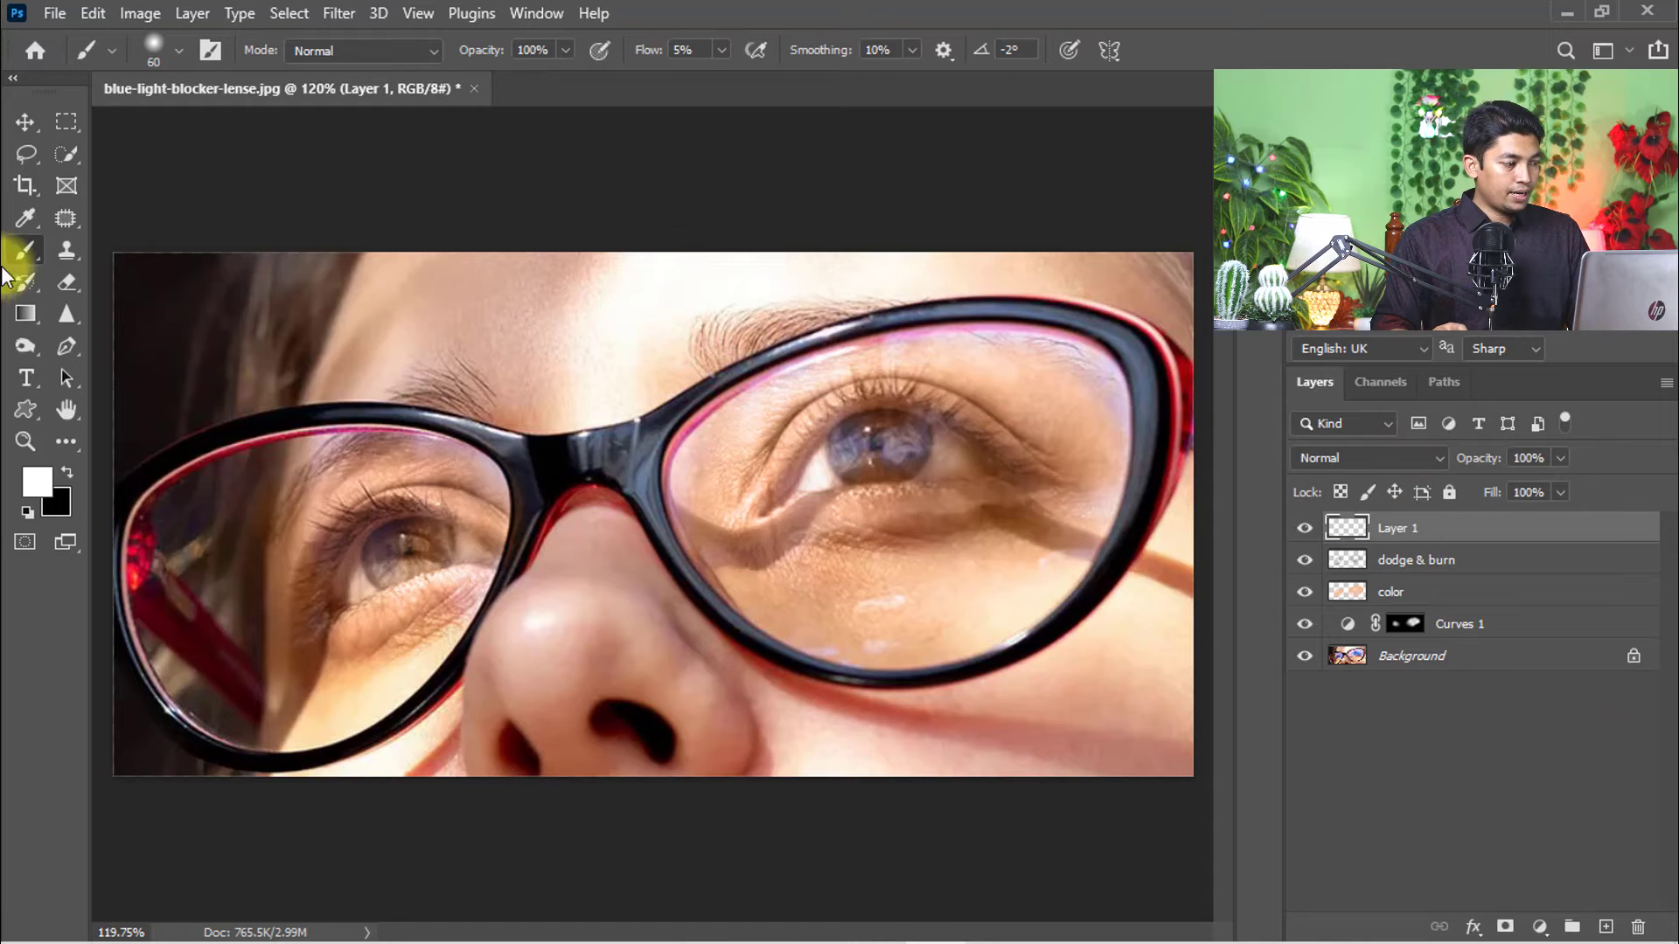
drag(70, 253, 222, 248)
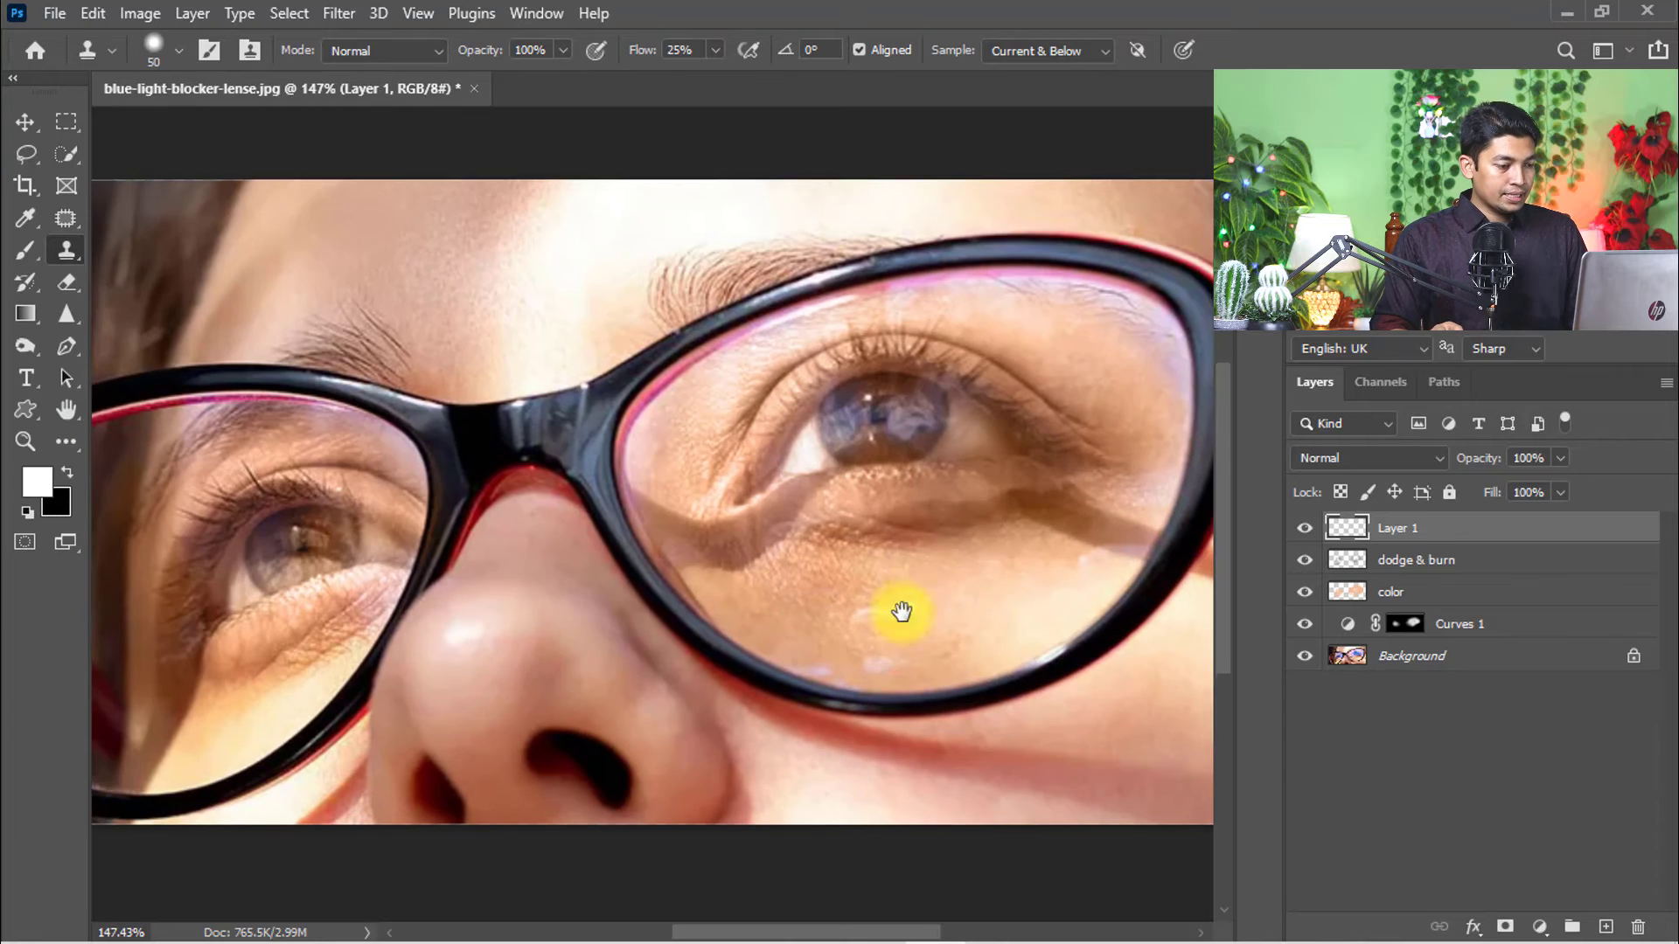
Clone clean skin over the white reflections below the eye in the right lens, using size 50 and 20 brushes at 25% flow
drag(901, 611, 921, 502)
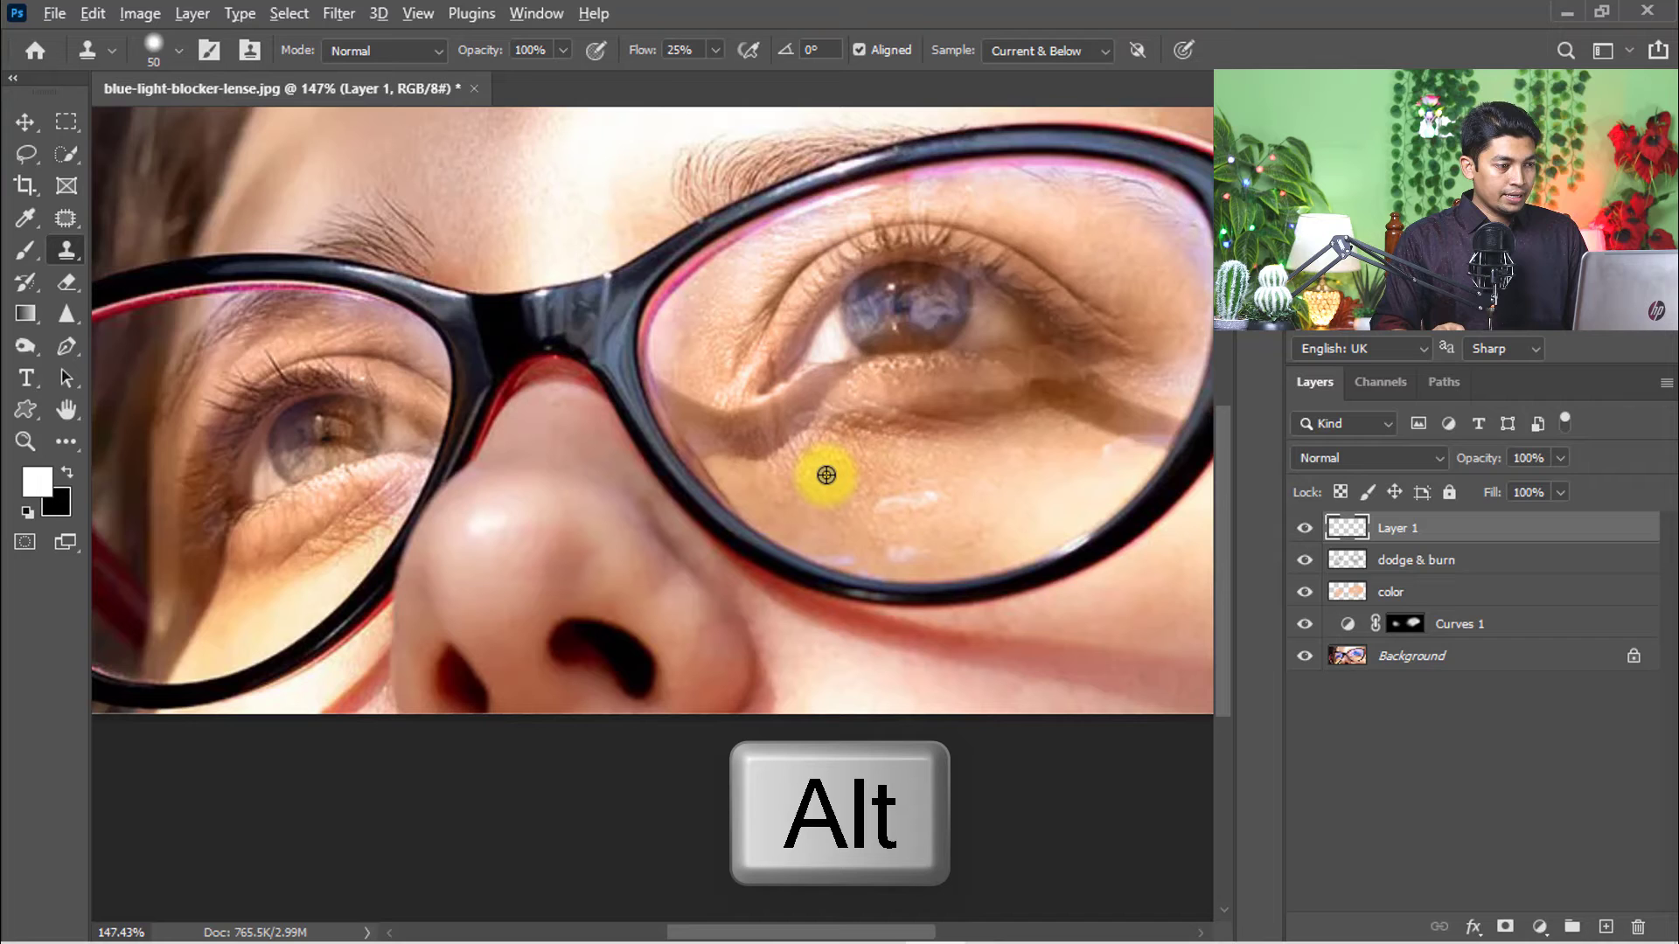
alt+click(828, 474)
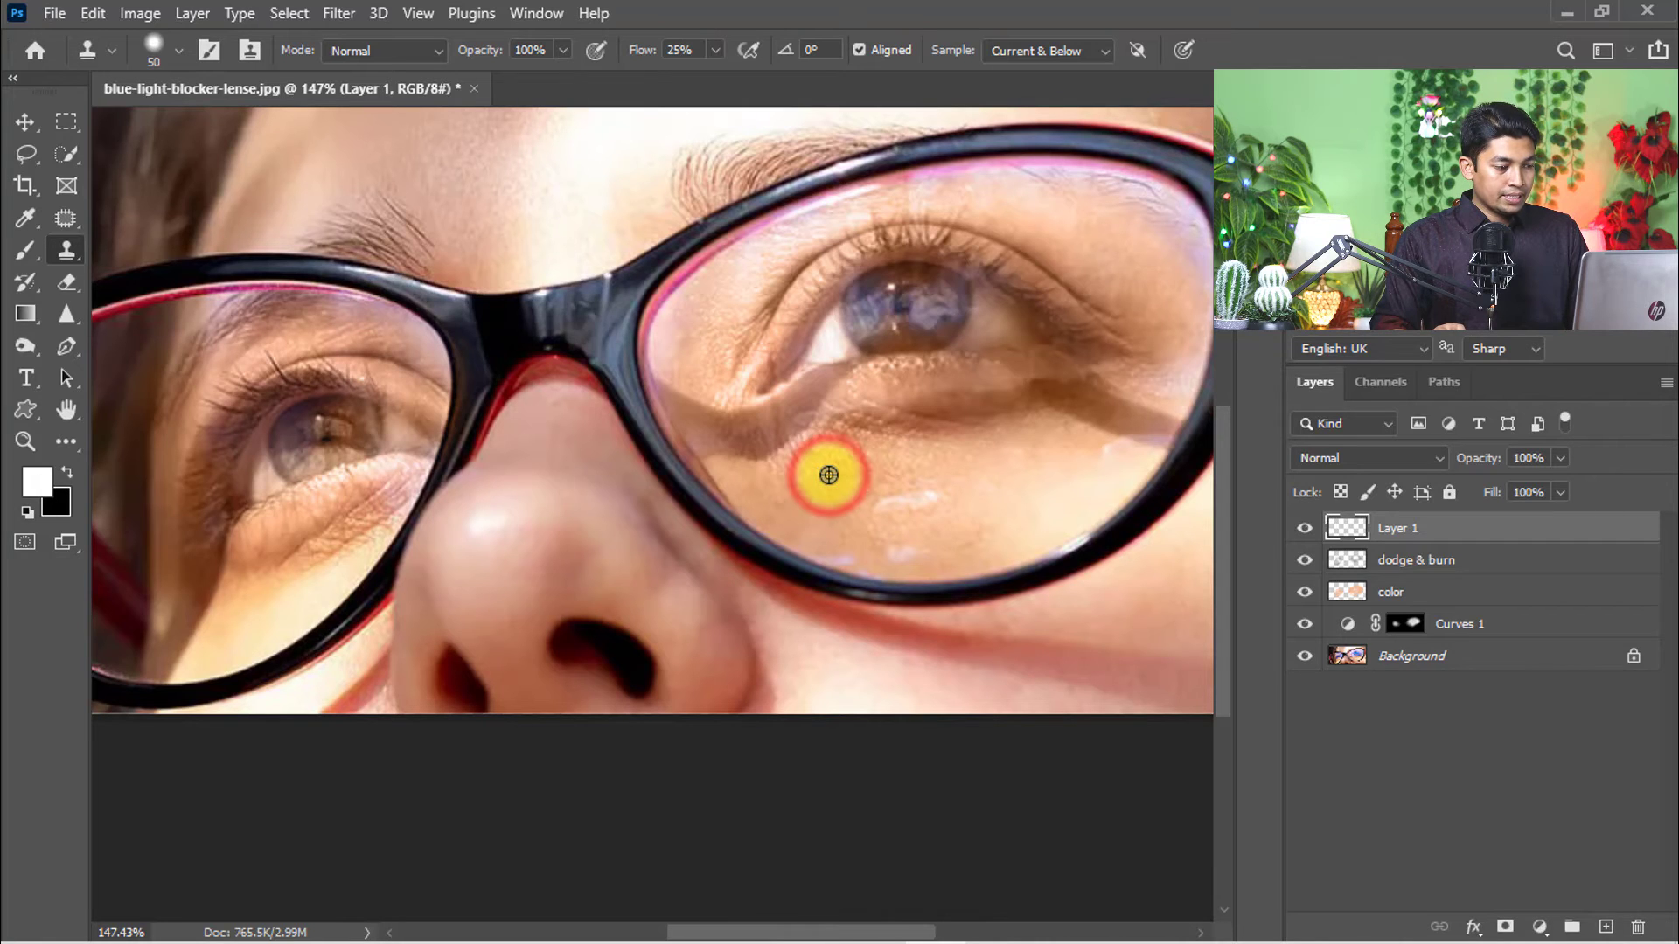
mouse_move(870, 490)
mouse_down()
mouse_move(837, 484)
mouse_move(893, 499)
mouse_up()
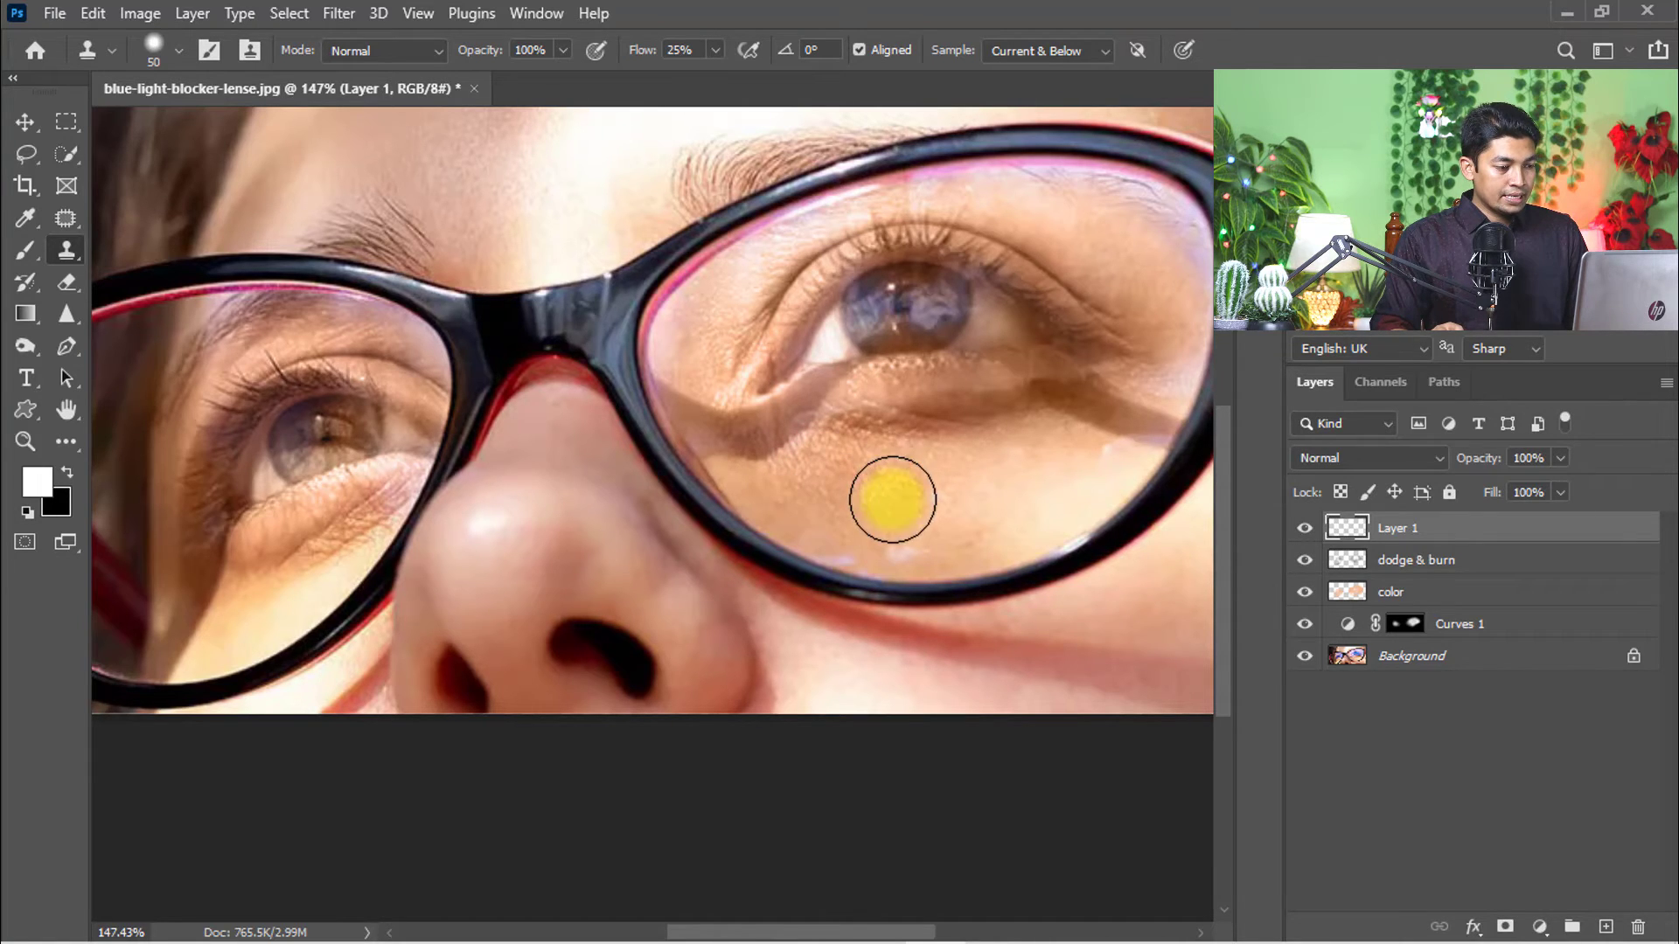
key(bracketleft)
key(bracketleft)
key(bracketleft)
click(992, 330)
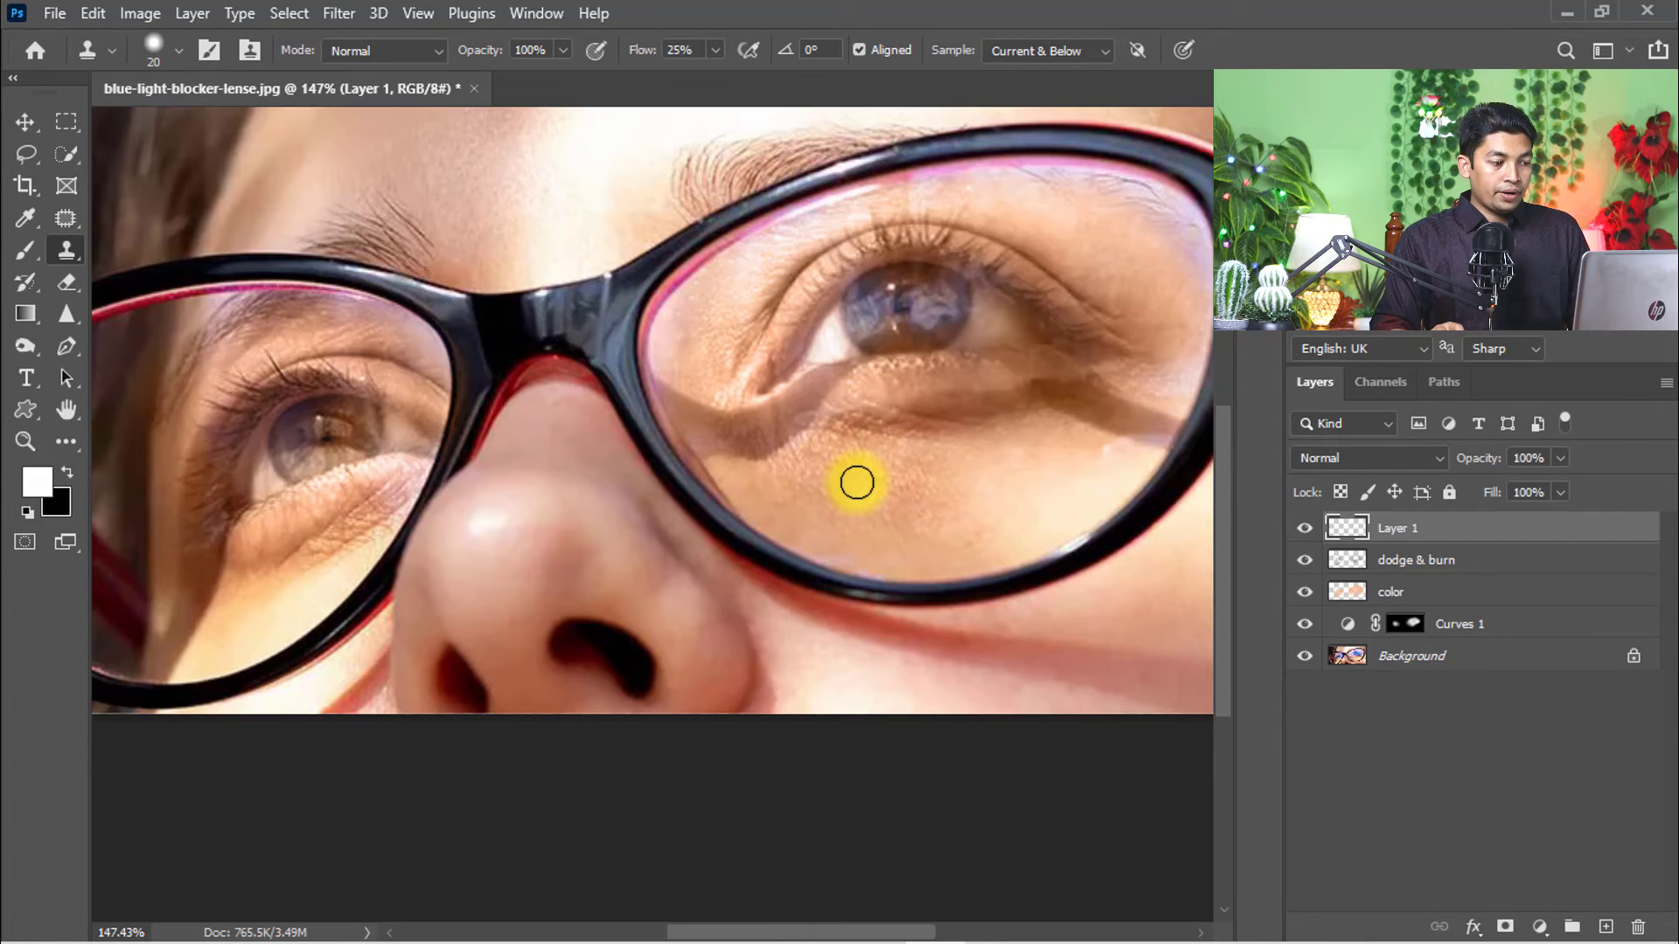
Try to clone skin over the shadow below the inner corner of the eye in the right lens
click(767, 435)
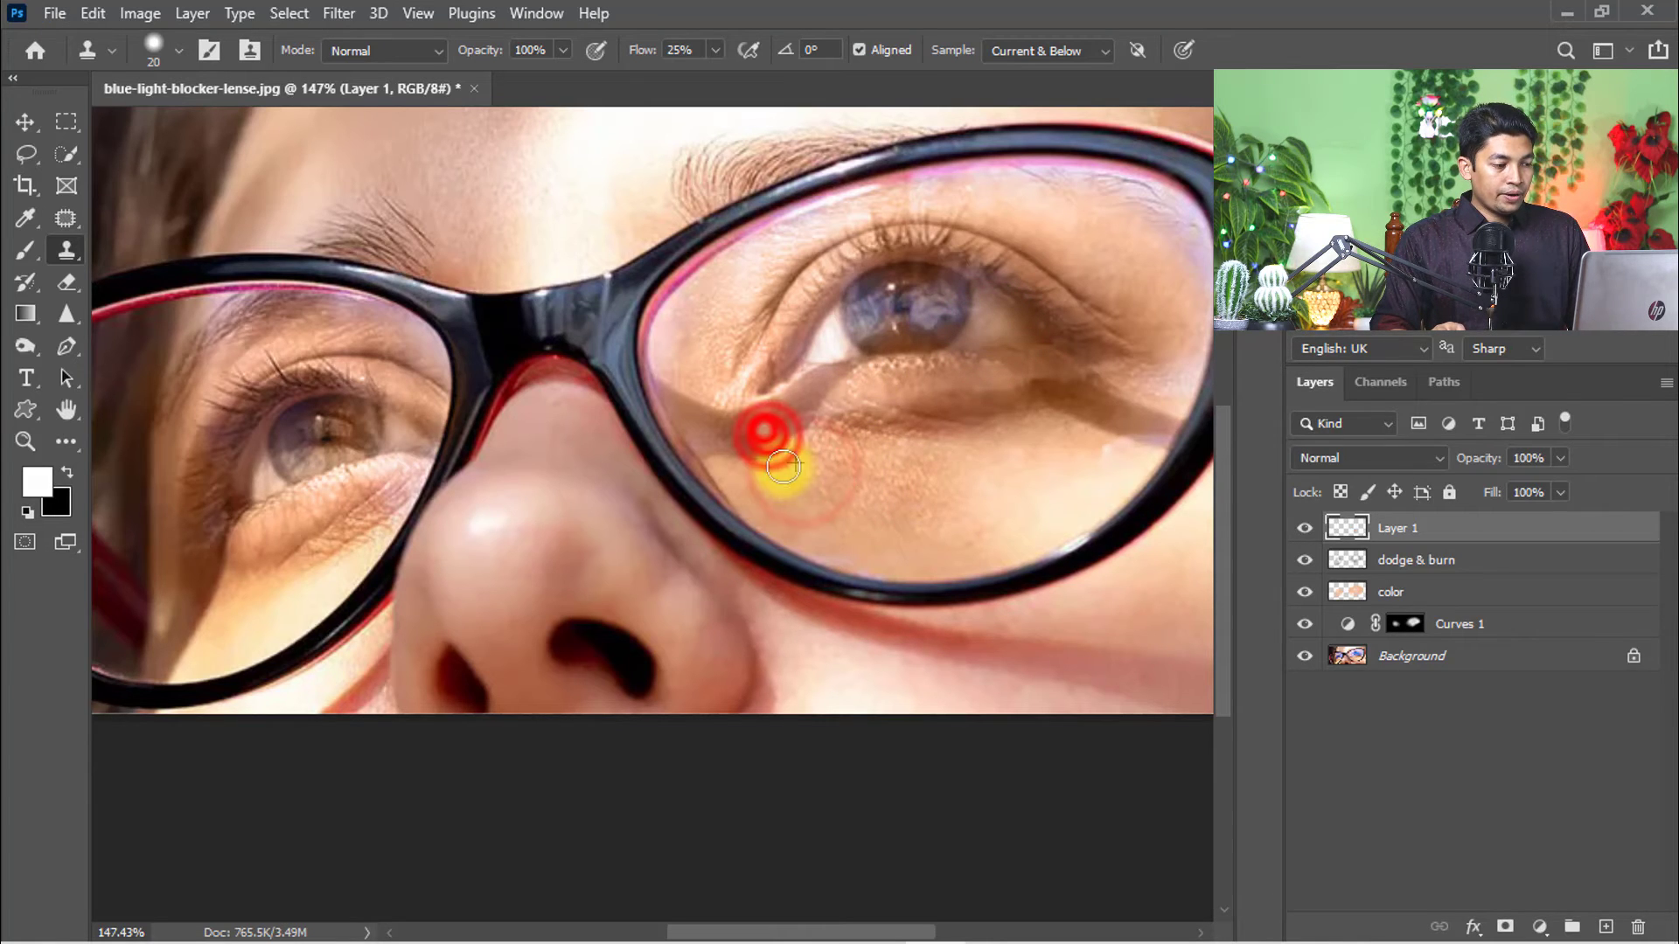
key(ctrl+z)
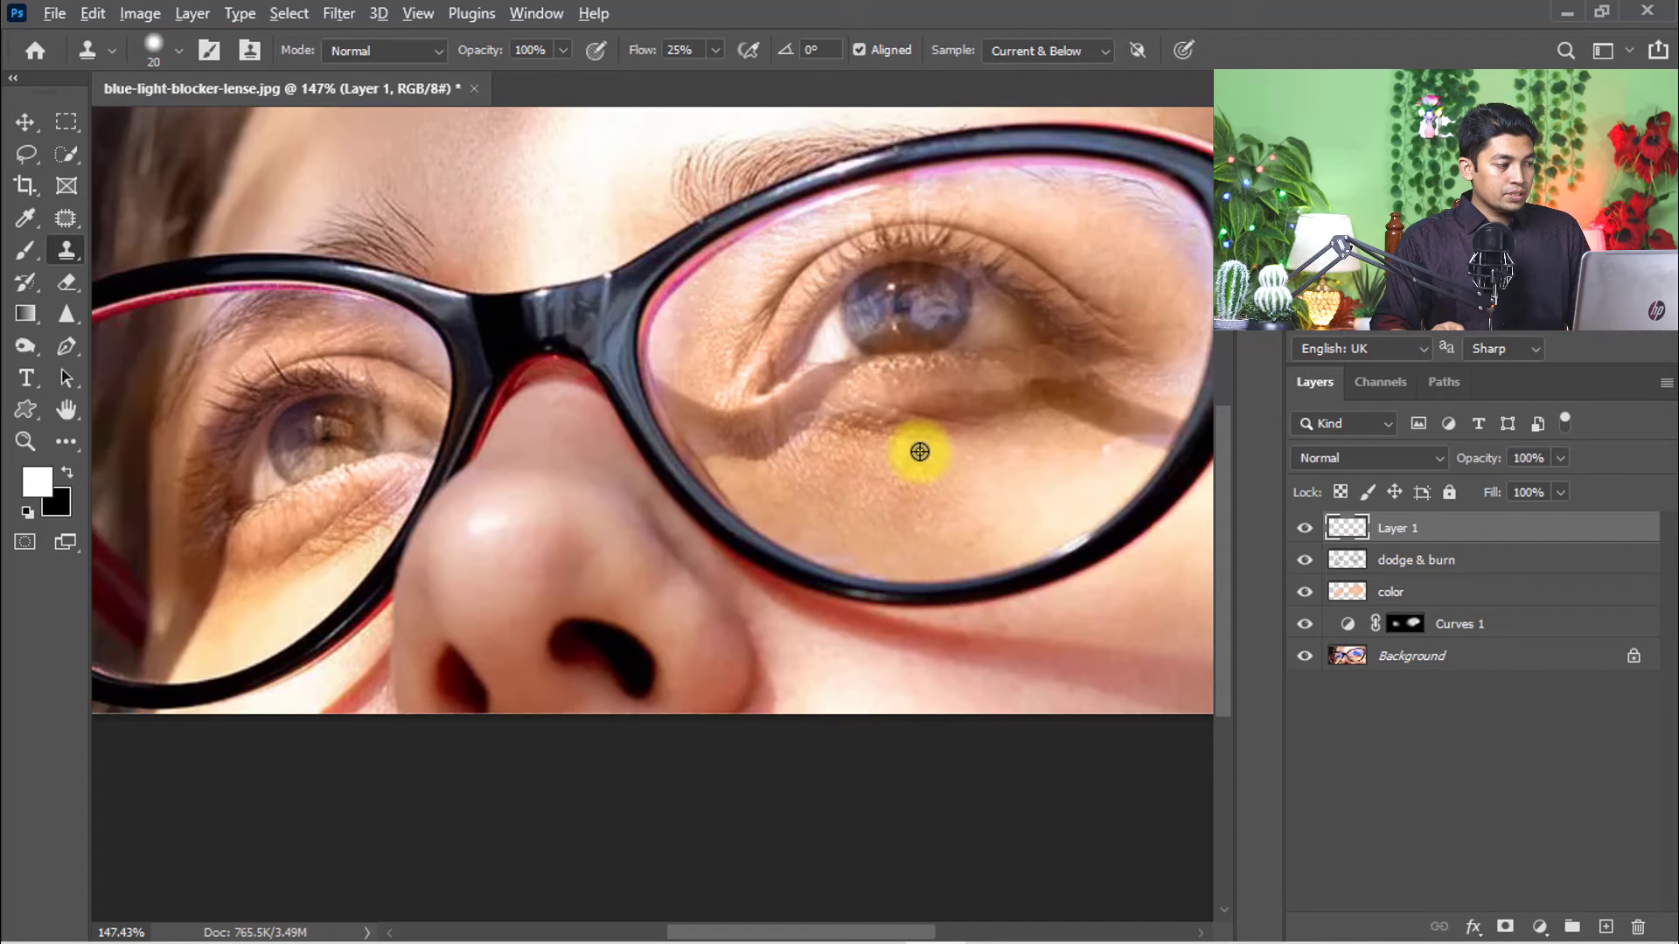
click(777, 440)
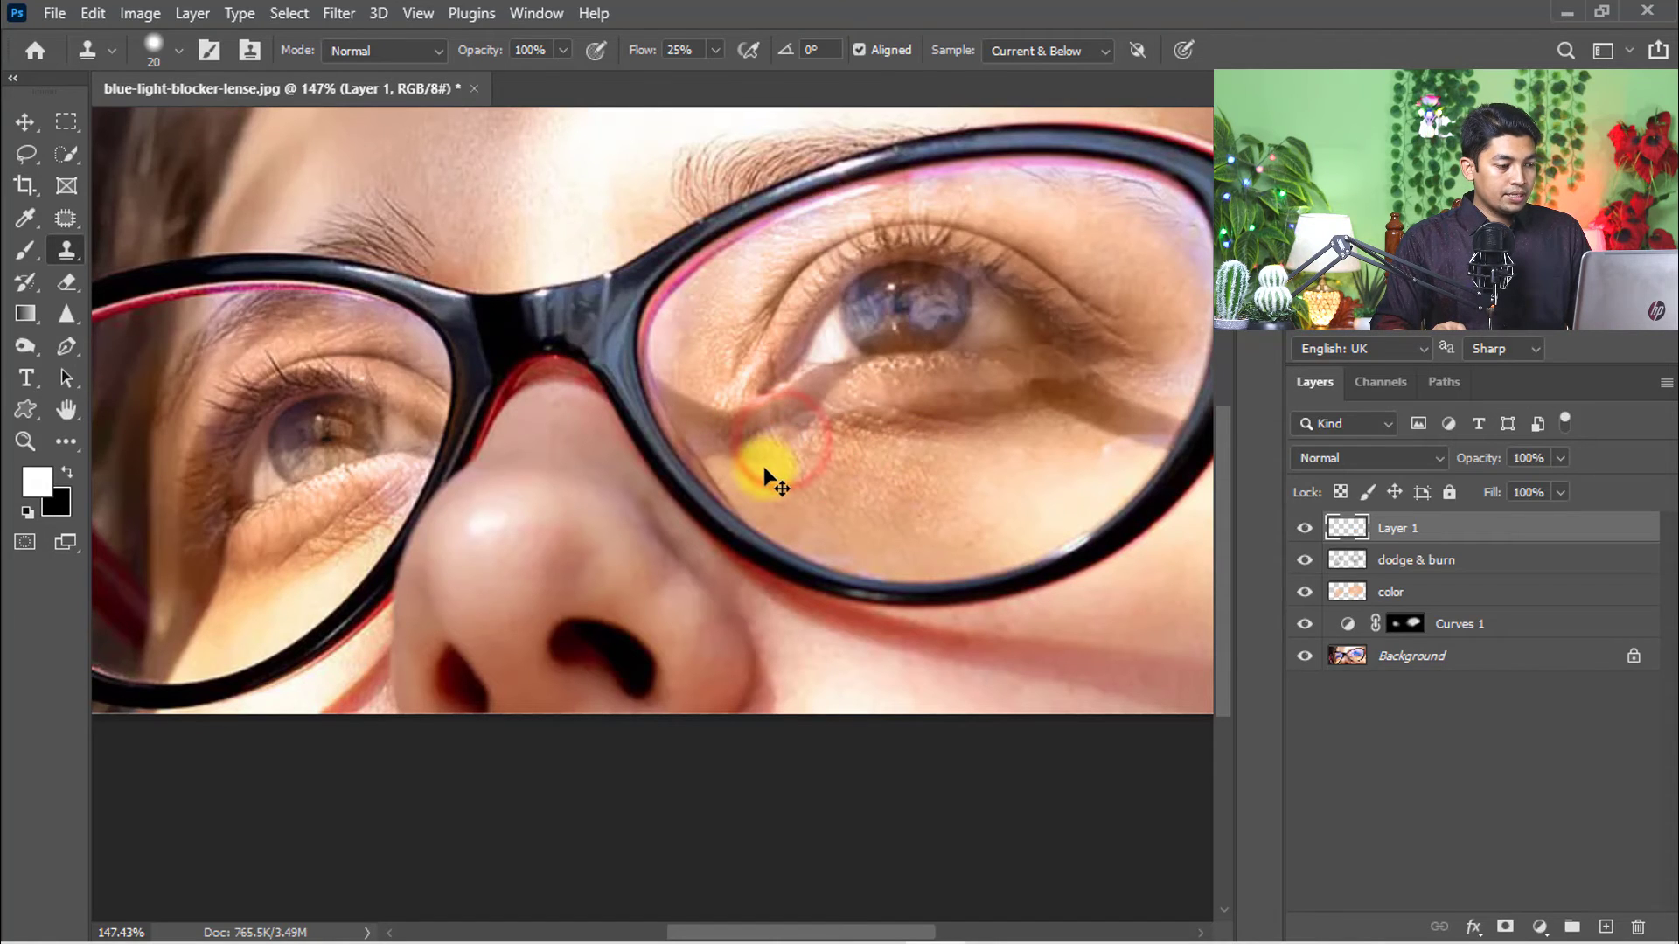
key(ctrl+z)
Clone clean skin over the remaining glare between the frame and the inner corner of the eye in the right lens
click(746, 306)
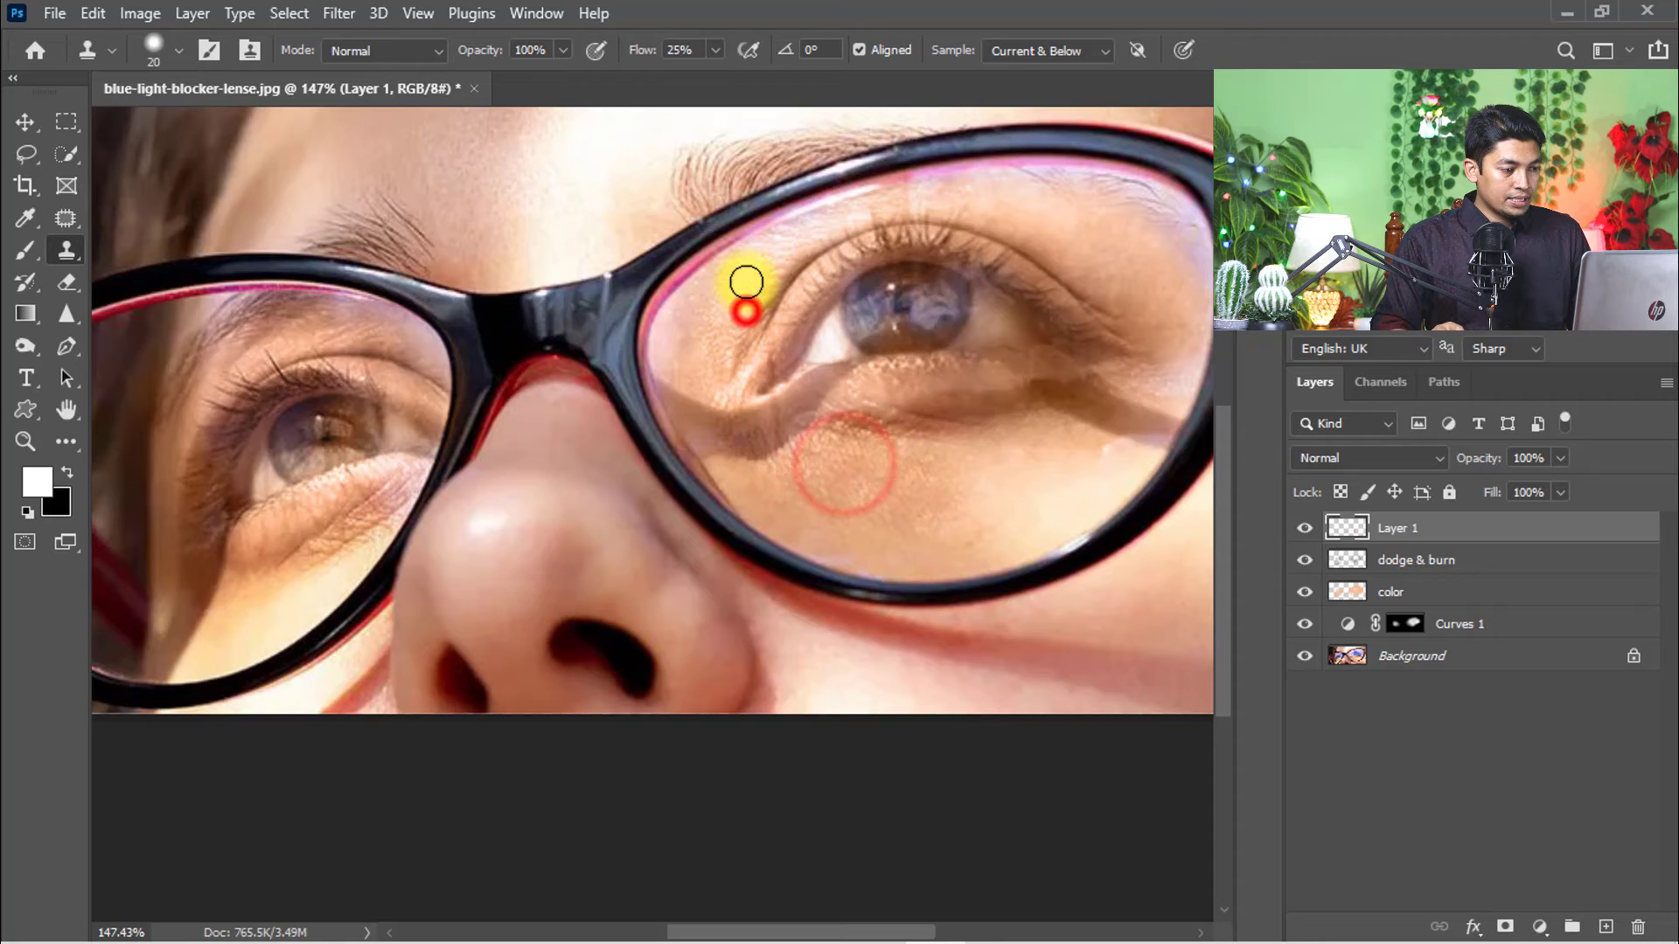
click(687, 330)
alt+click(705, 303)
click(714, 360)
Clone over the reflections on the iris in the right lens with the size 20 Clone Stamp
scroll(713, 360, up, 1)
drag(712, 364, 948, 333)
drag(948, 333, 581, 439)
click(791, 410)
drag(806, 400, 835, 376)
click(816, 386)
click(825, 382)
alt+click(784, 410)
Show only the Background layer to compare the original photo with the retouched result
scroll(835, 376, down, 5)
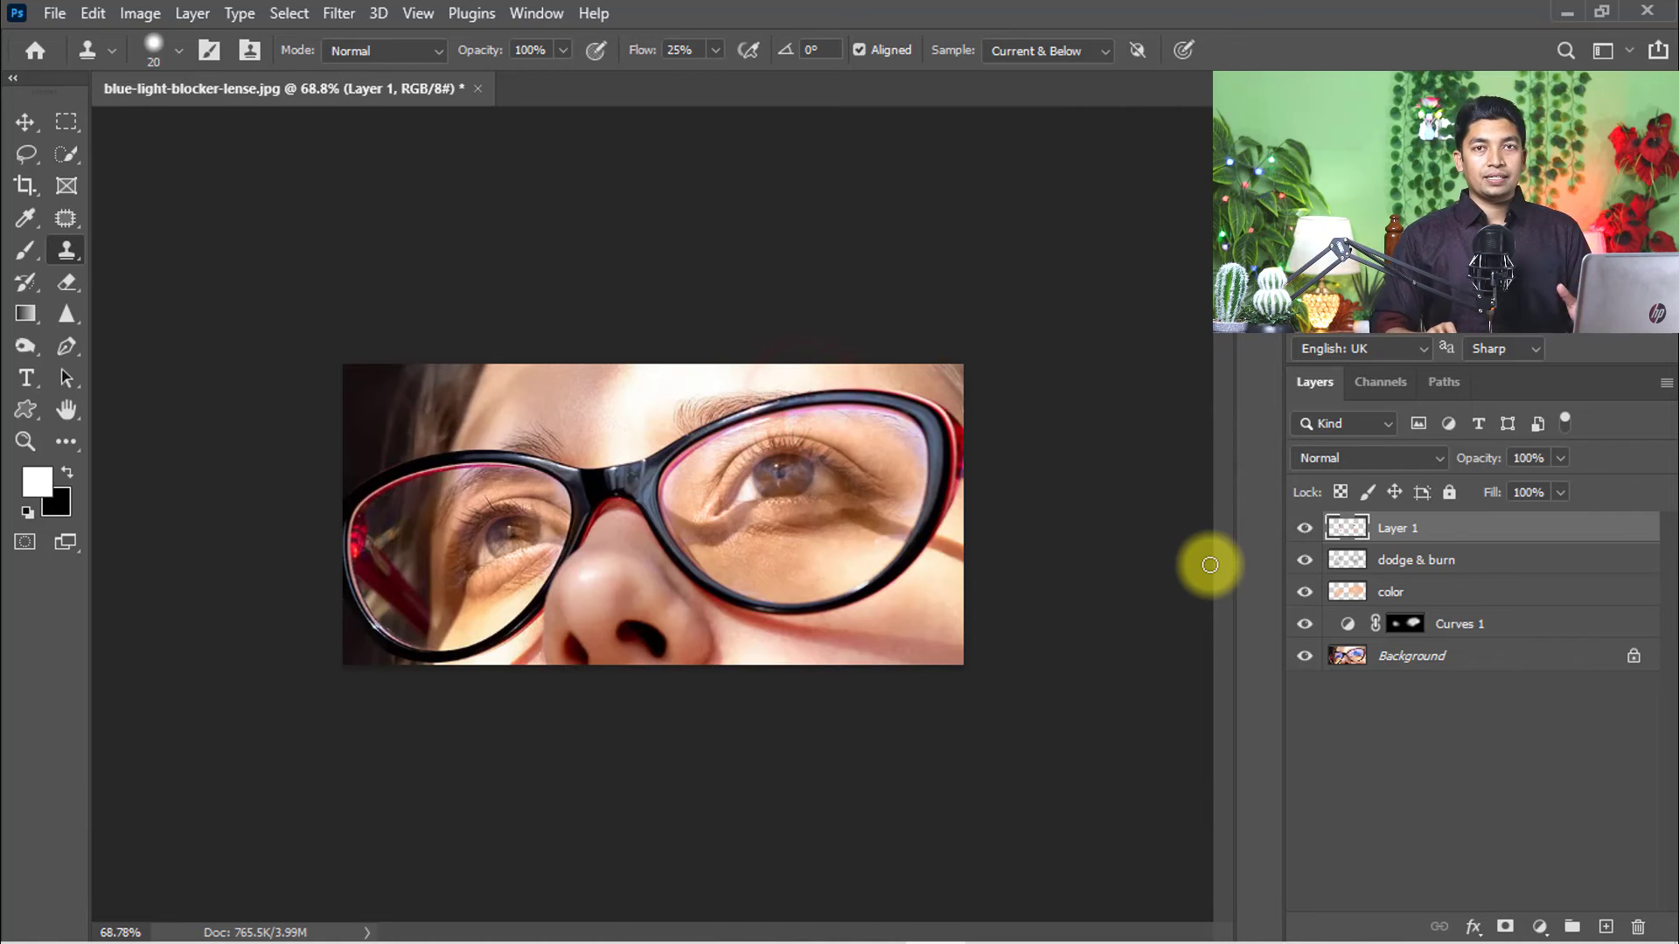
scroll(779, 454, up, 3)
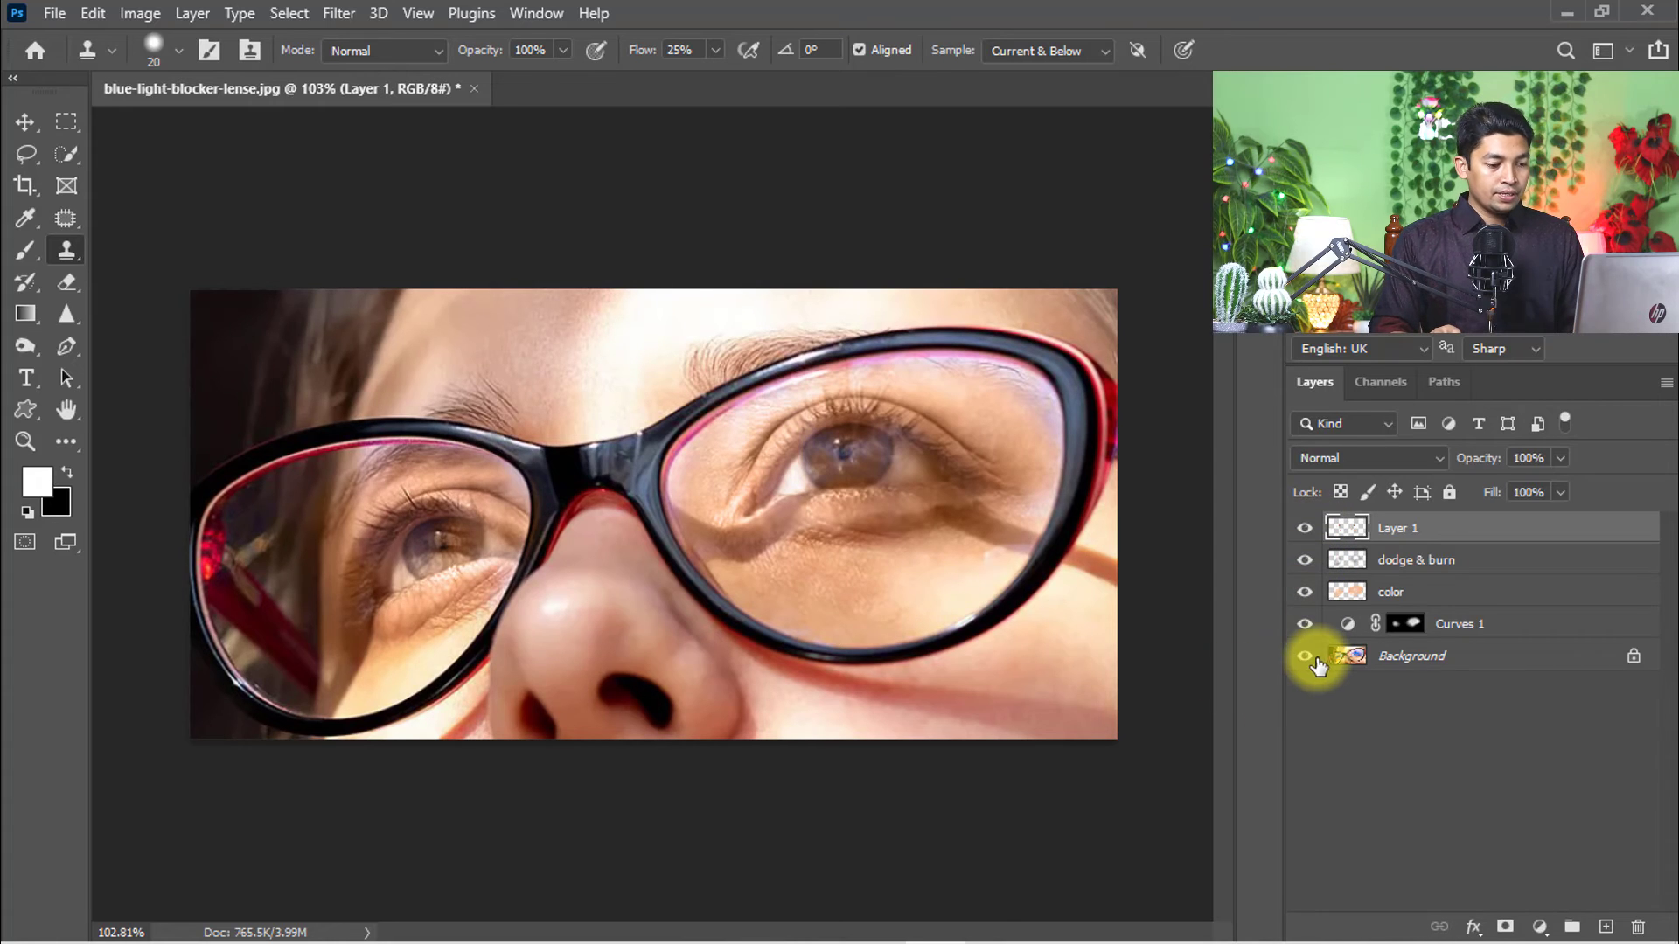
alt+click(1302, 655)
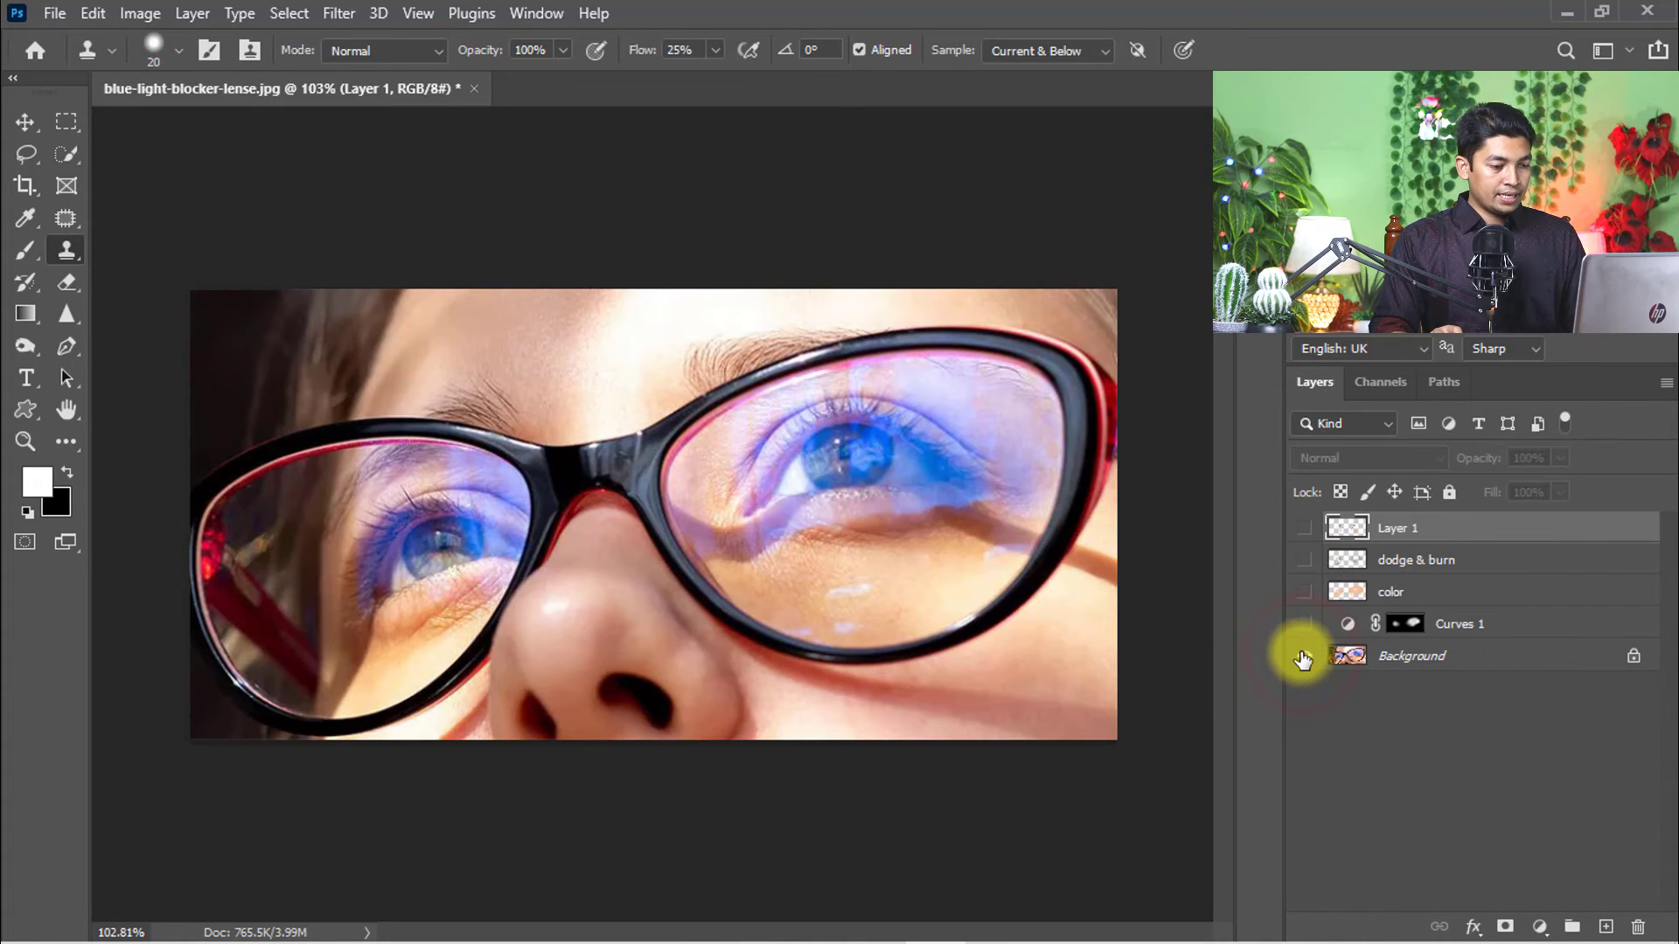